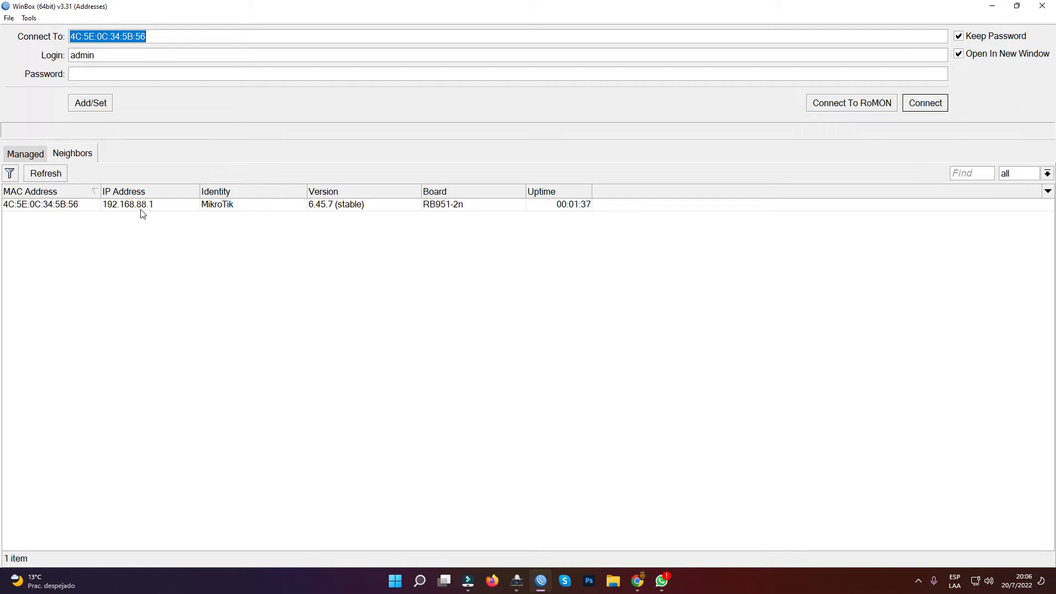
- Connect to the MikroTik router at 192.168.88.1 and remove its RouterOS default configuration
click(157, 205)
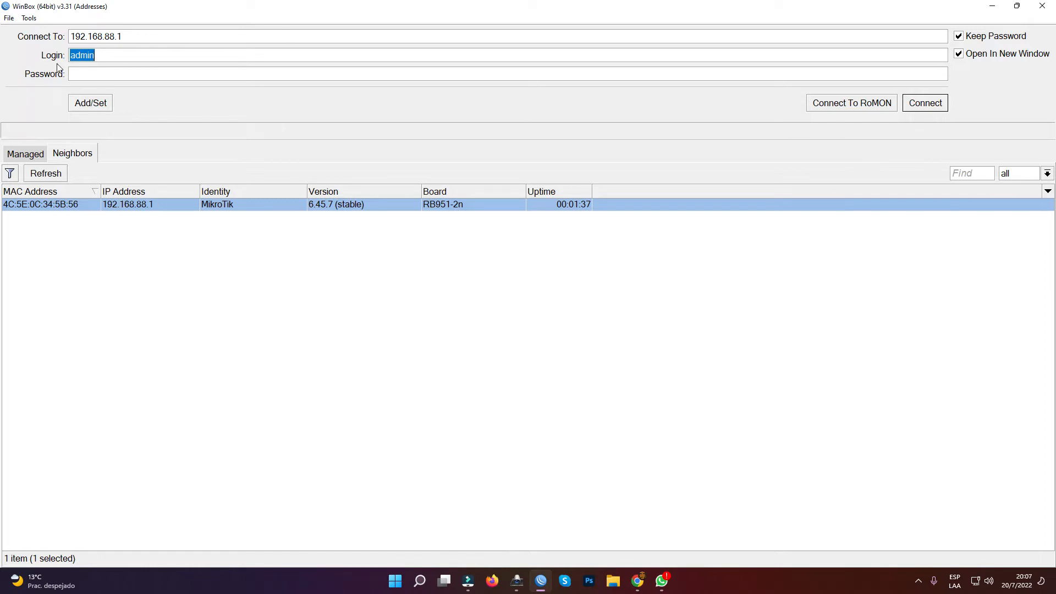
click(932, 103)
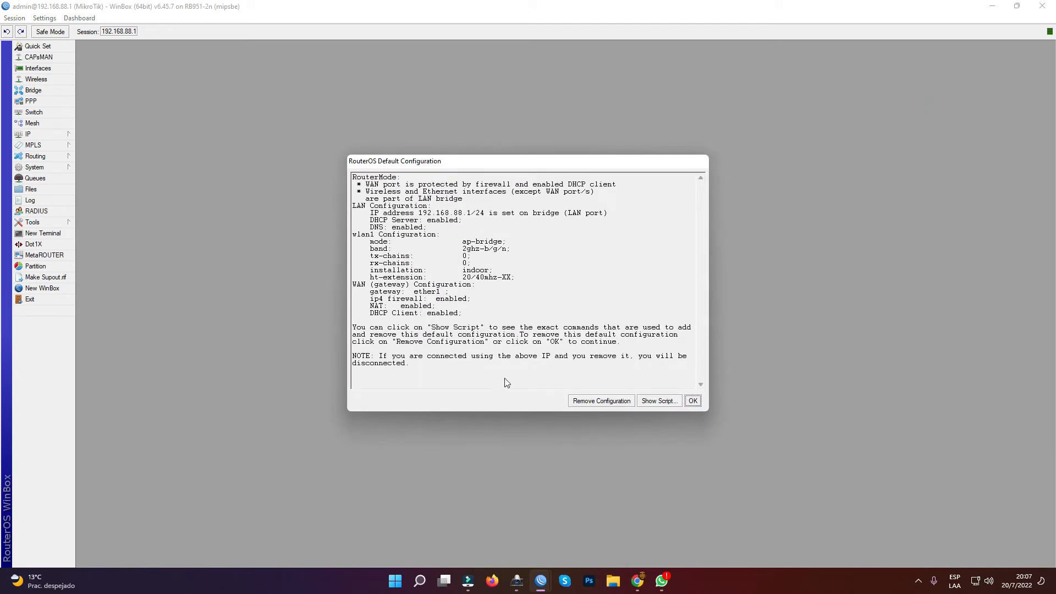
click(598, 403)
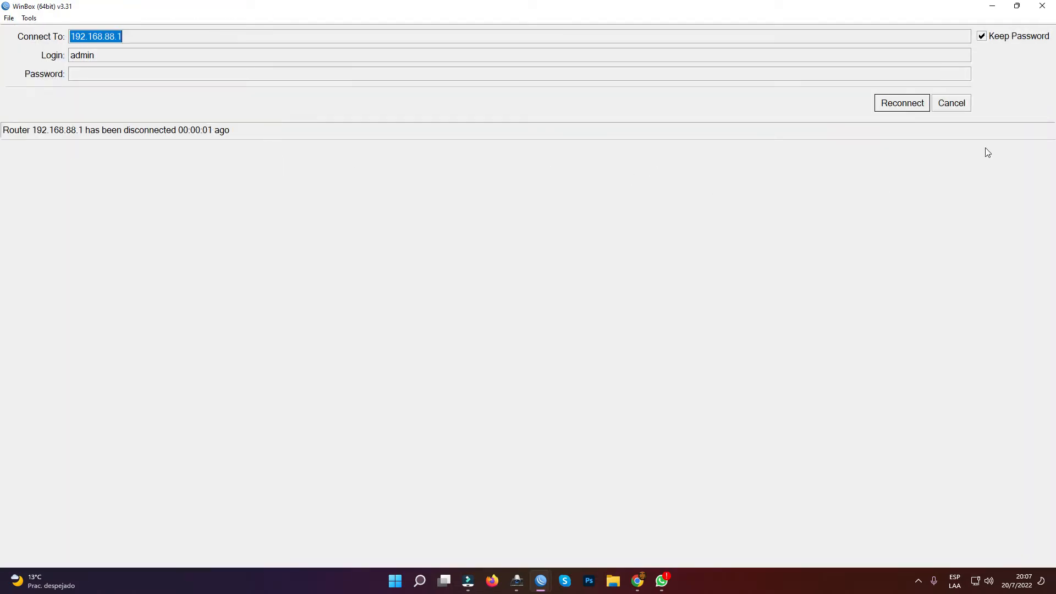
- Find the reset router again among the neighbors, connect through its MAC address, and close the leftover Address List and Reset Configuration windows
click(965, 107)
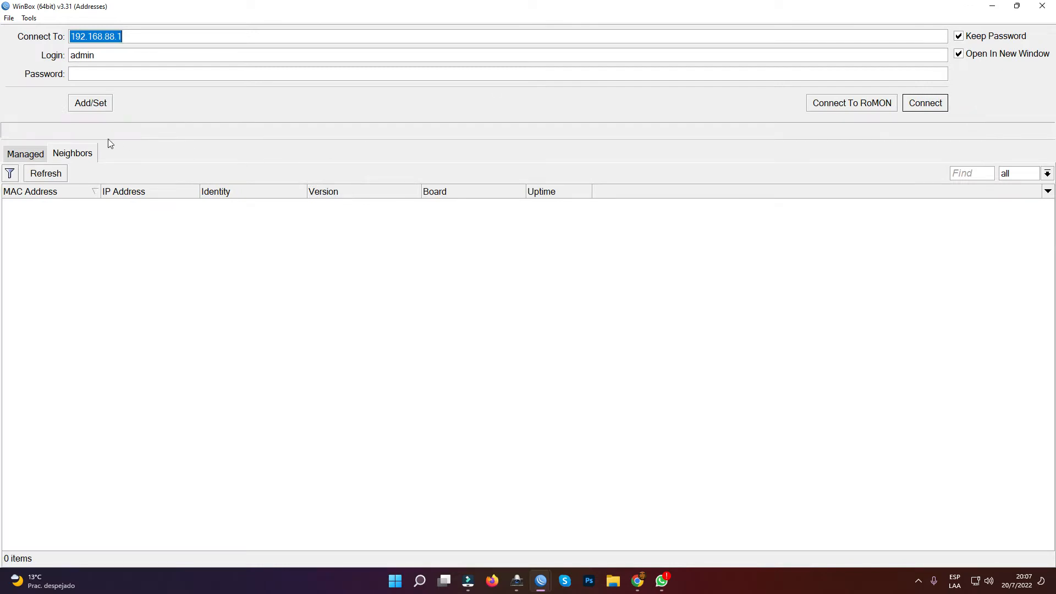
click(47, 175)
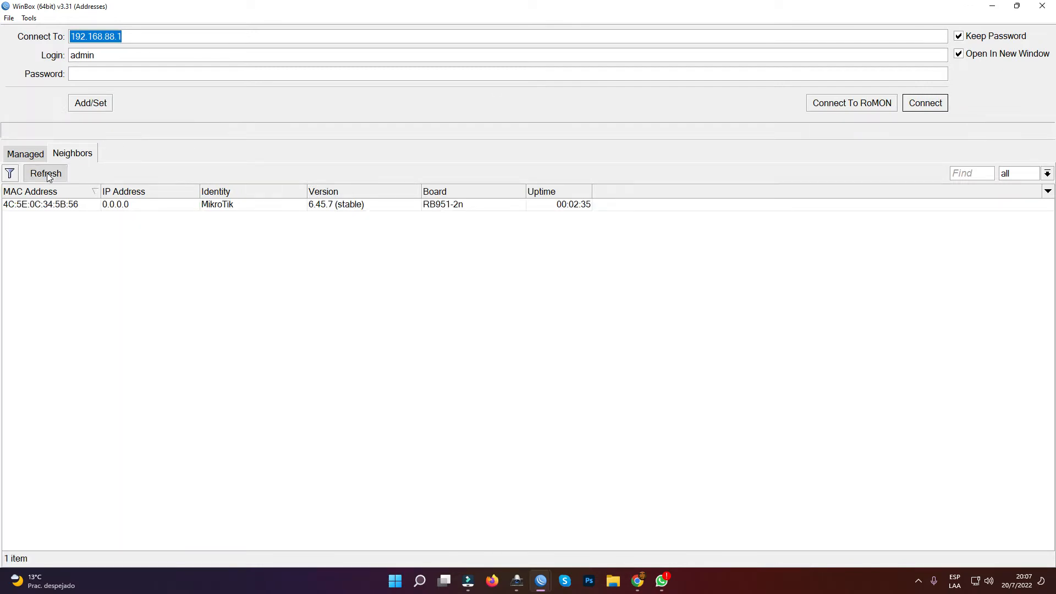
click(48, 174)
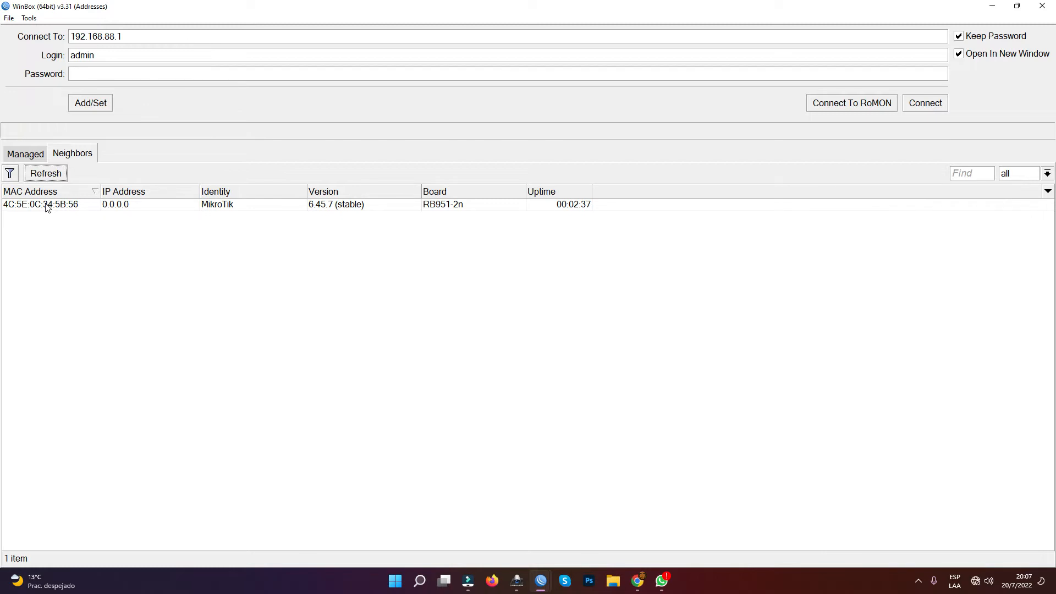
click(62, 174)
click(62, 205)
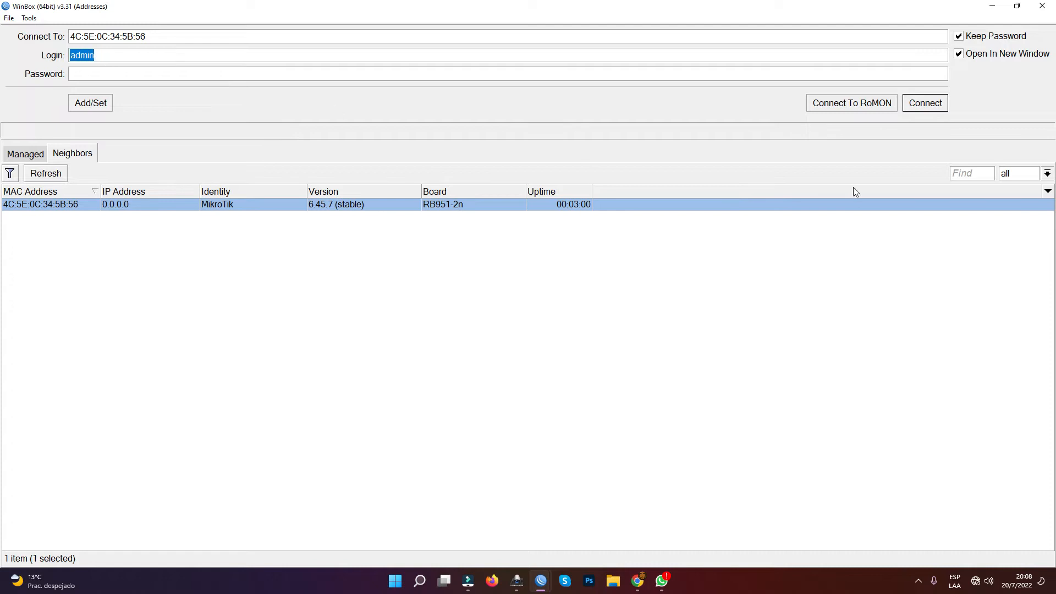
click(927, 104)
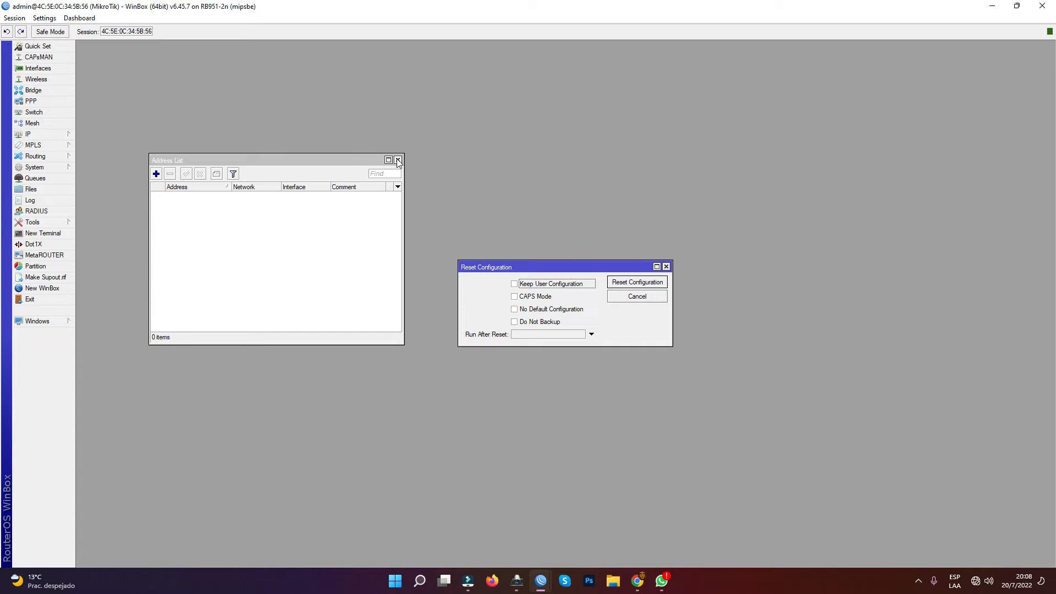
click(397, 160)
click(665, 267)
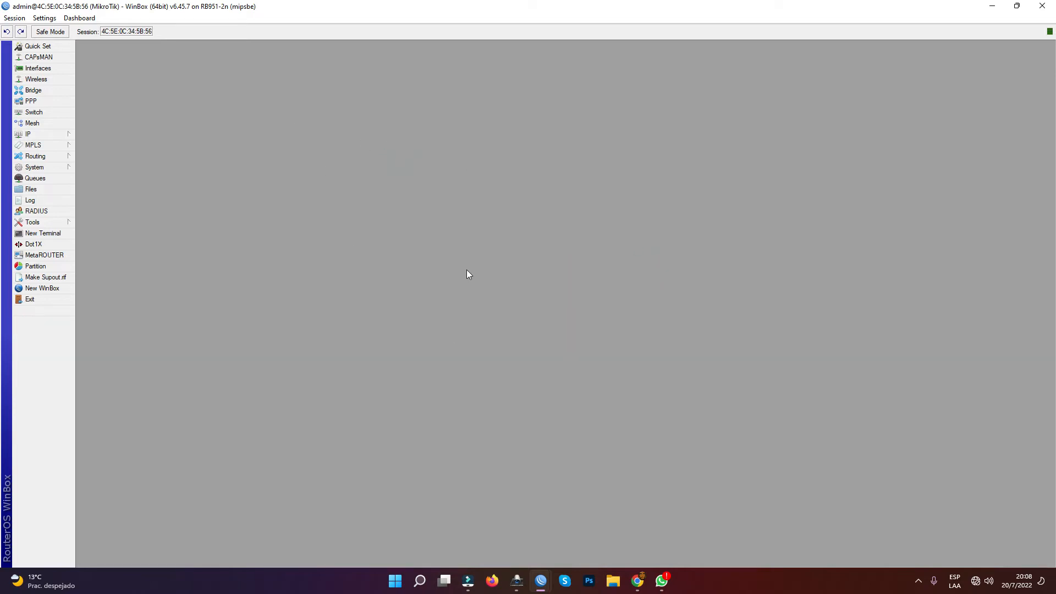
- Create a new bridge interface with the default settings
click(33, 90)
click(174, 221)
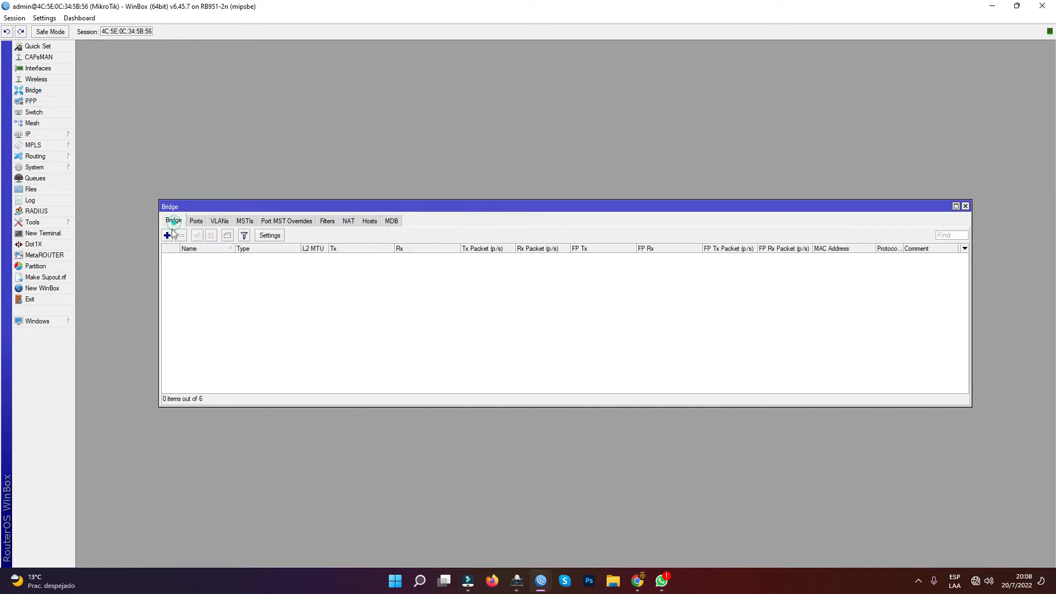
click(167, 235)
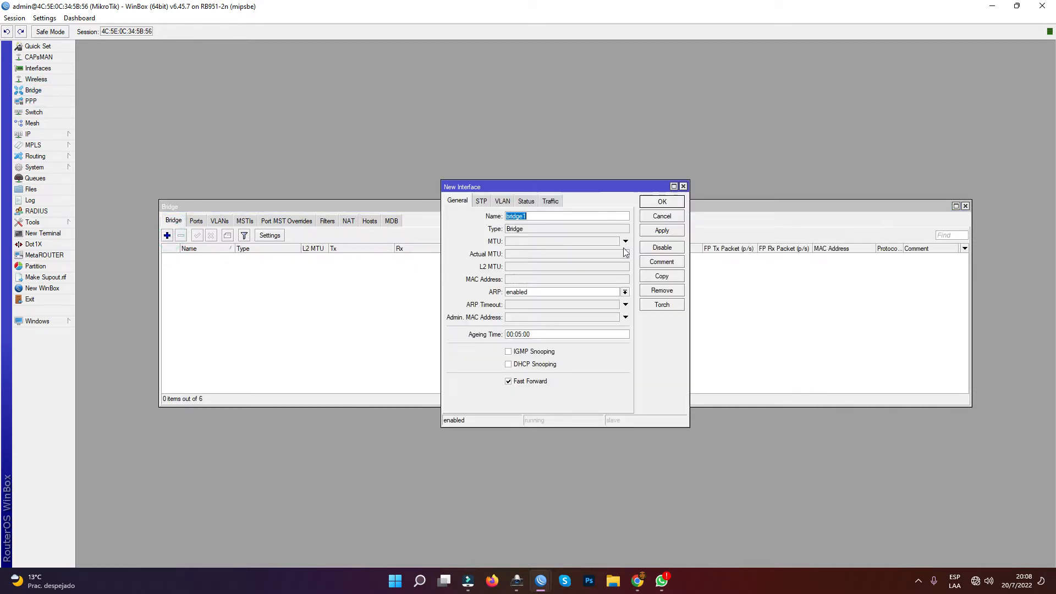
click(660, 203)
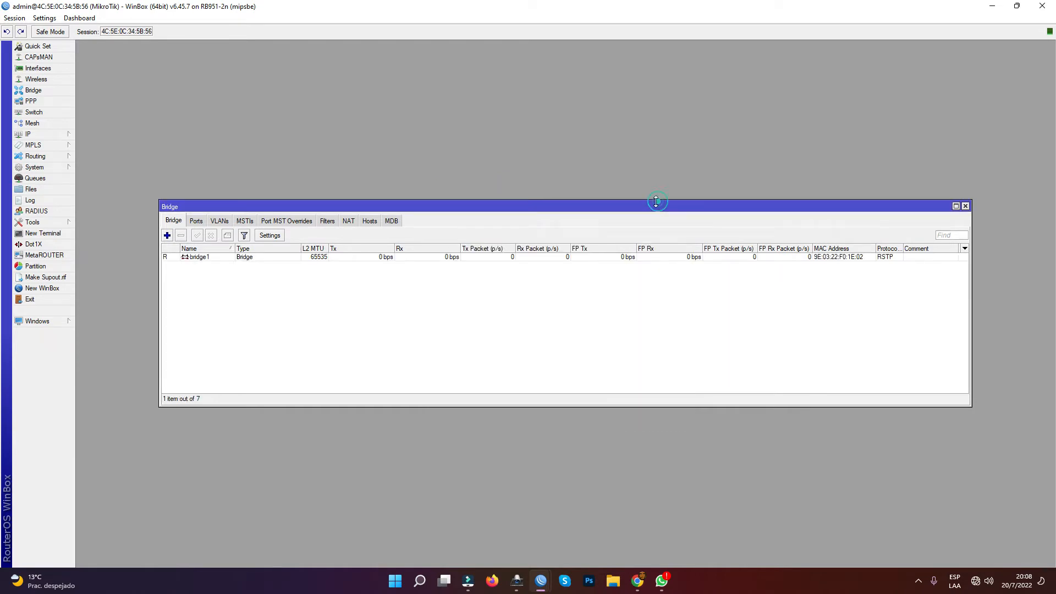
- Add the wlan1 and ether2 interfaces as ports of bridge1
click(196, 221)
click(170, 222)
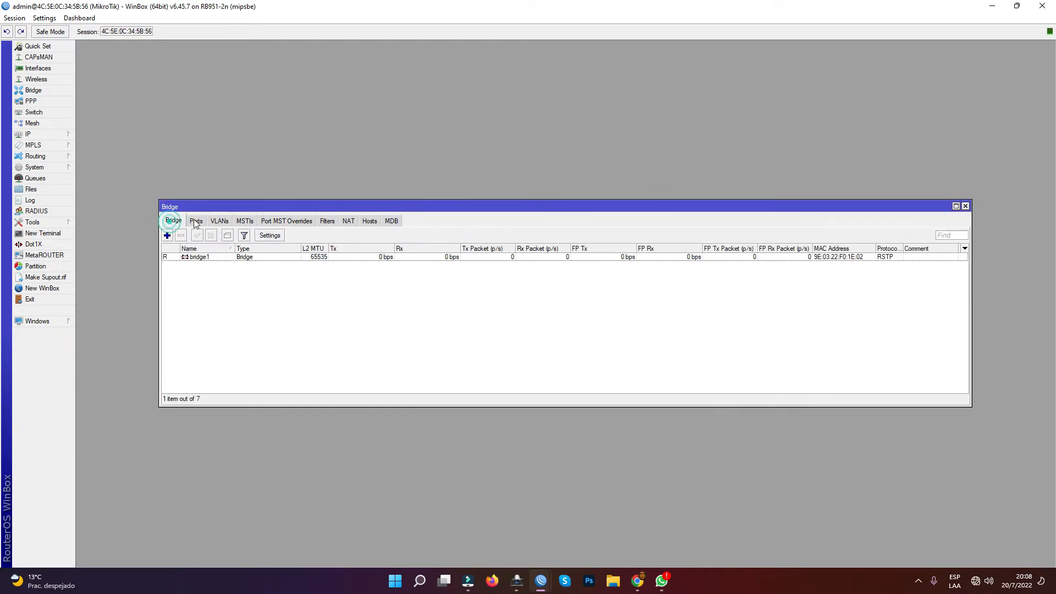
click(196, 220)
click(166, 235)
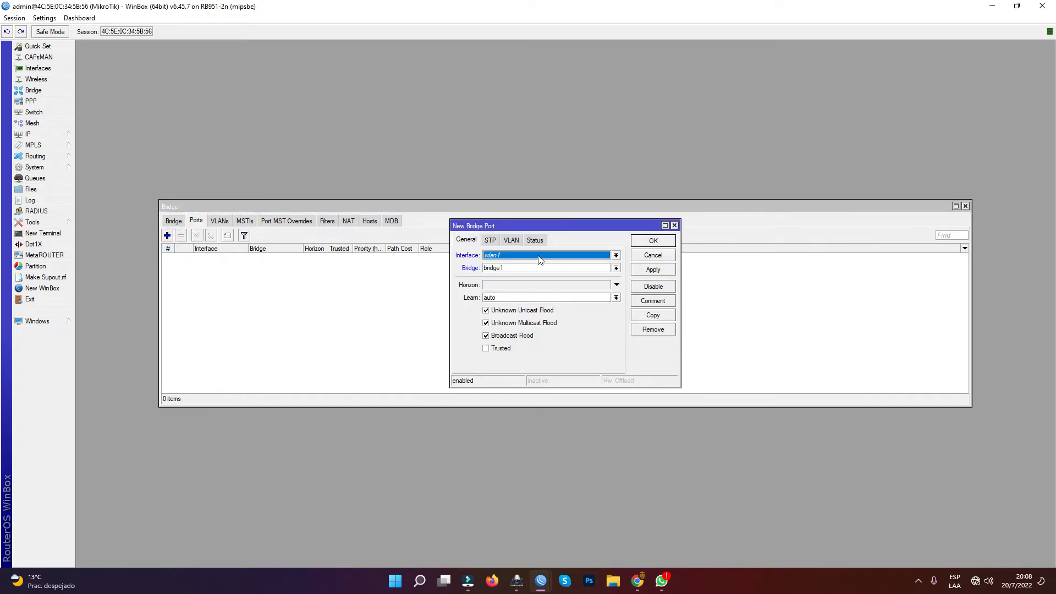
click(654, 240)
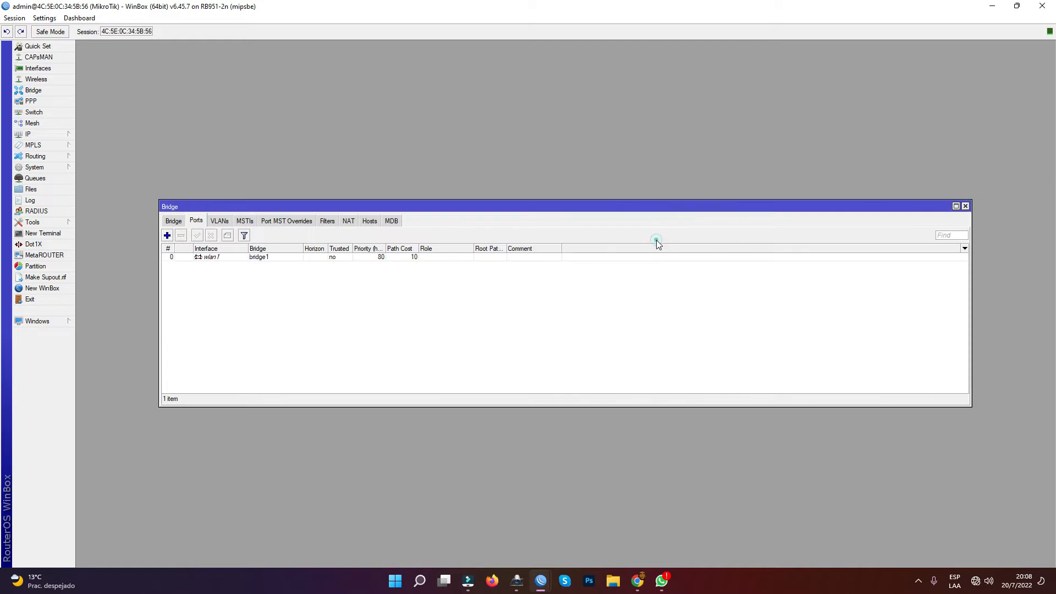
click(167, 235)
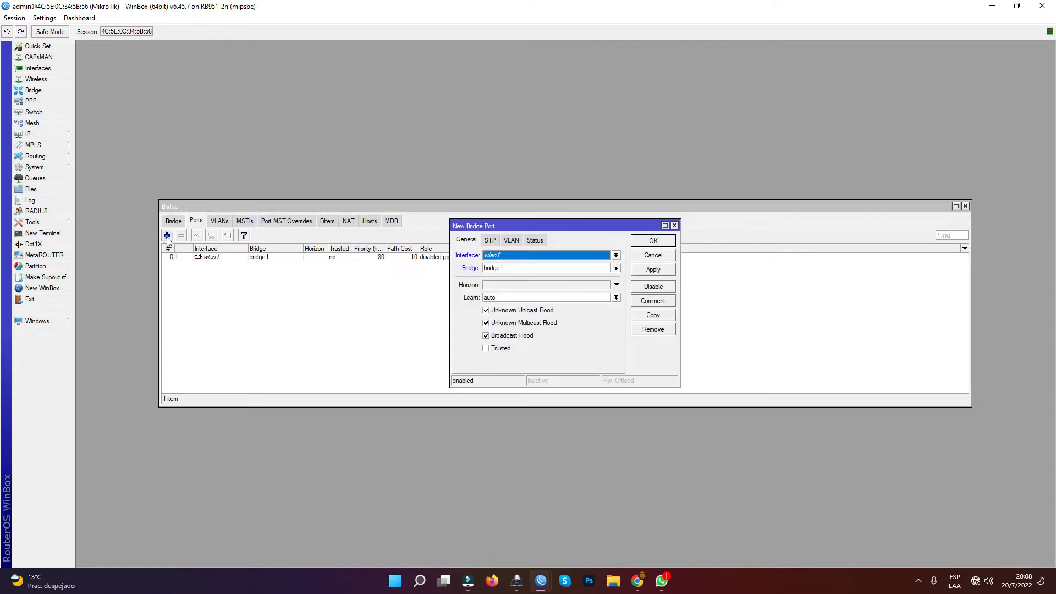
click(549, 255)
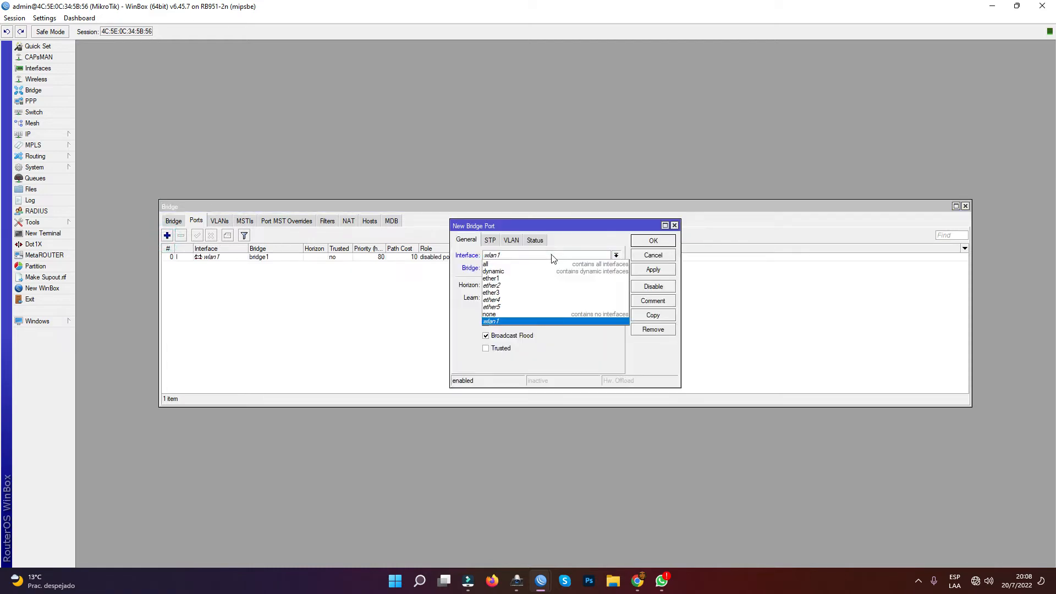
click(525, 291)
click(652, 241)
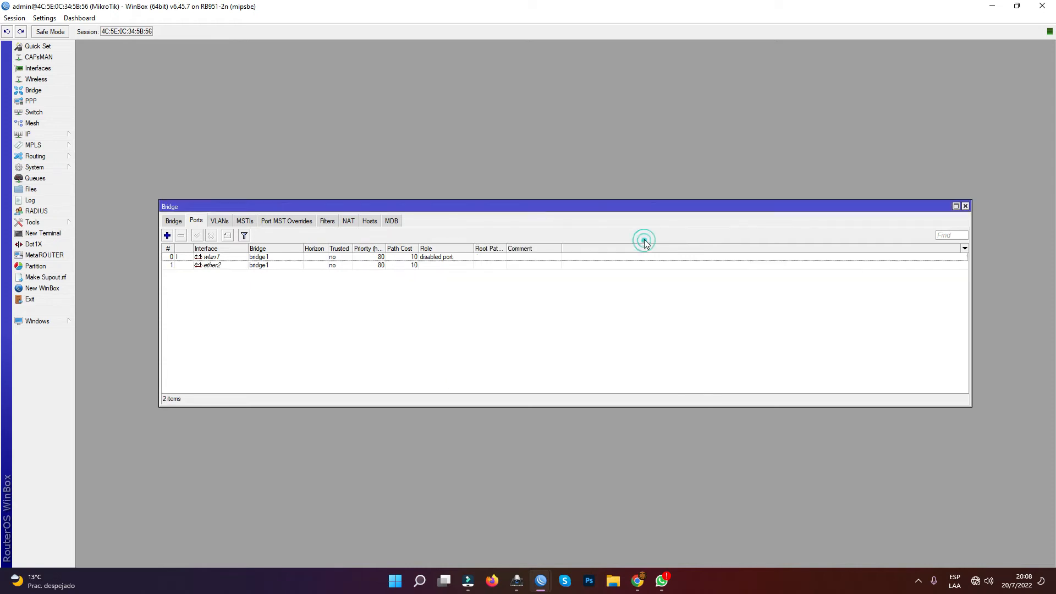
- Add ether3 as a port of bridge1 and reconnect to the router
click(168, 236)
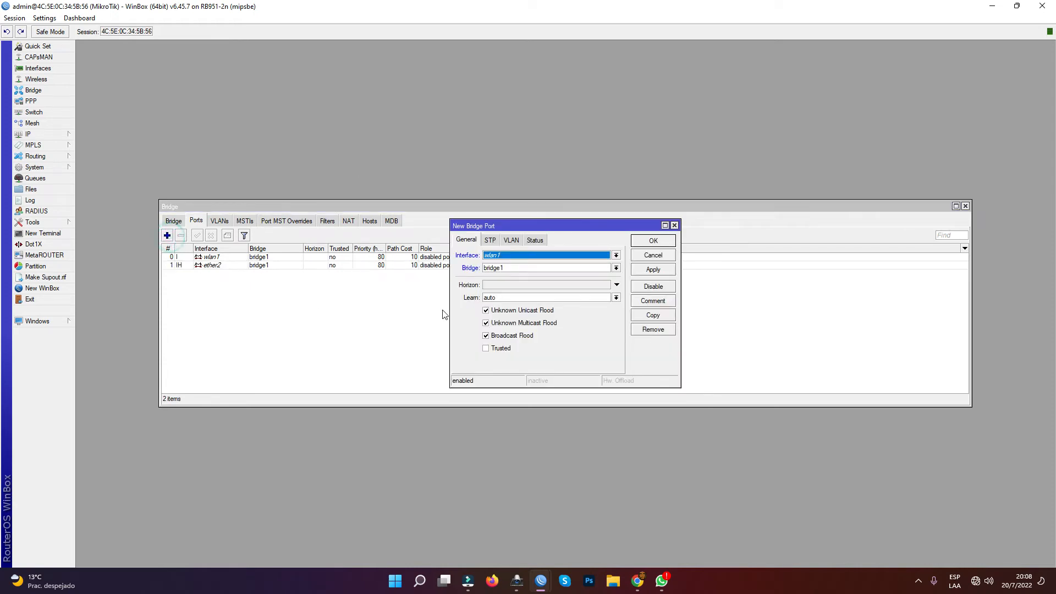
click(506, 256)
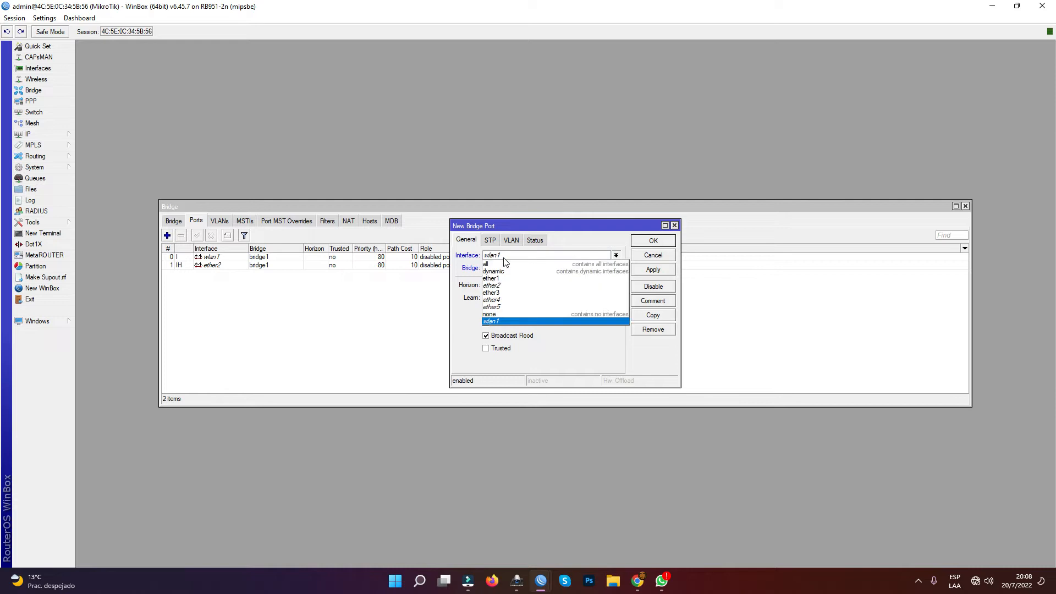
click(500, 293)
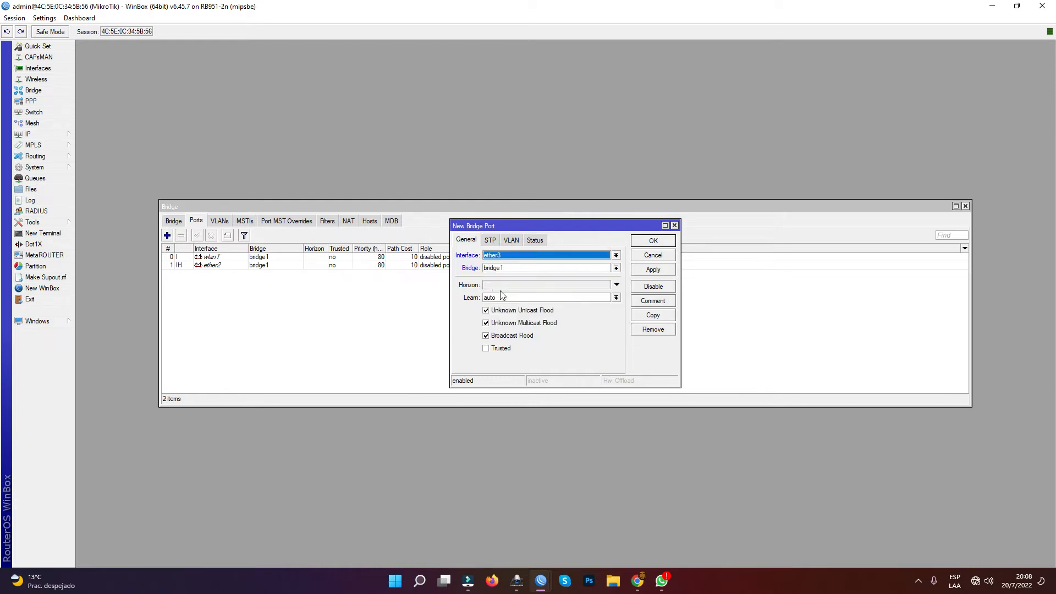
click(653, 242)
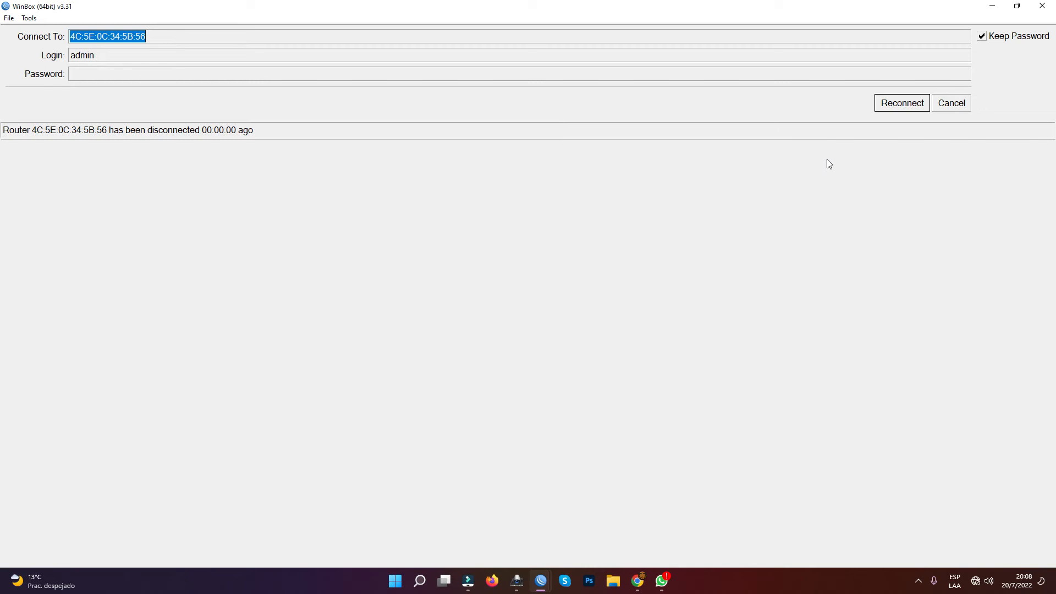
click(908, 108)
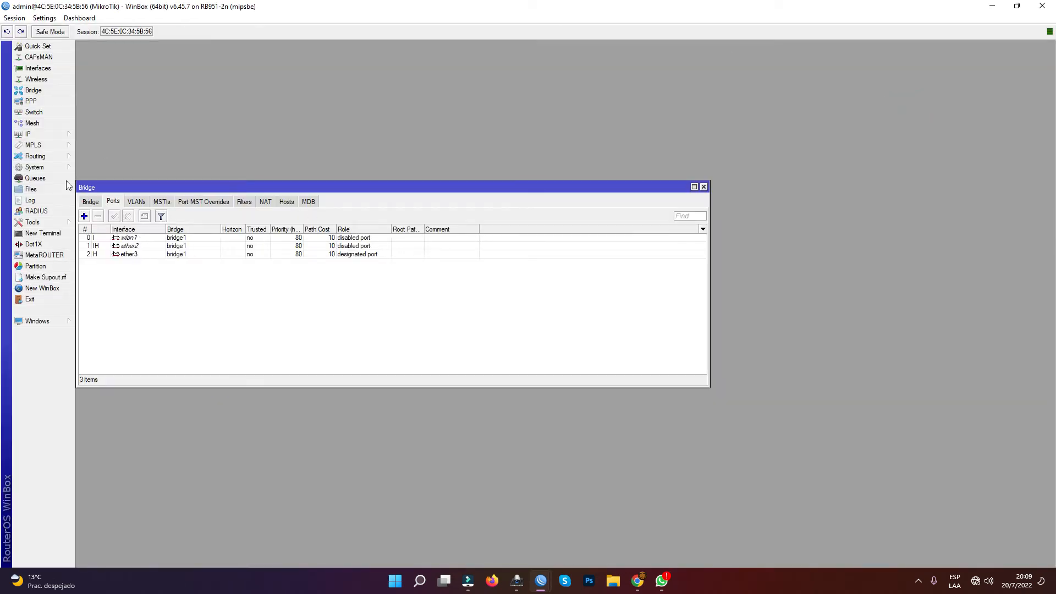
- Add the ether4 and ether5 interfaces as ports of bridge1
click(84, 216)
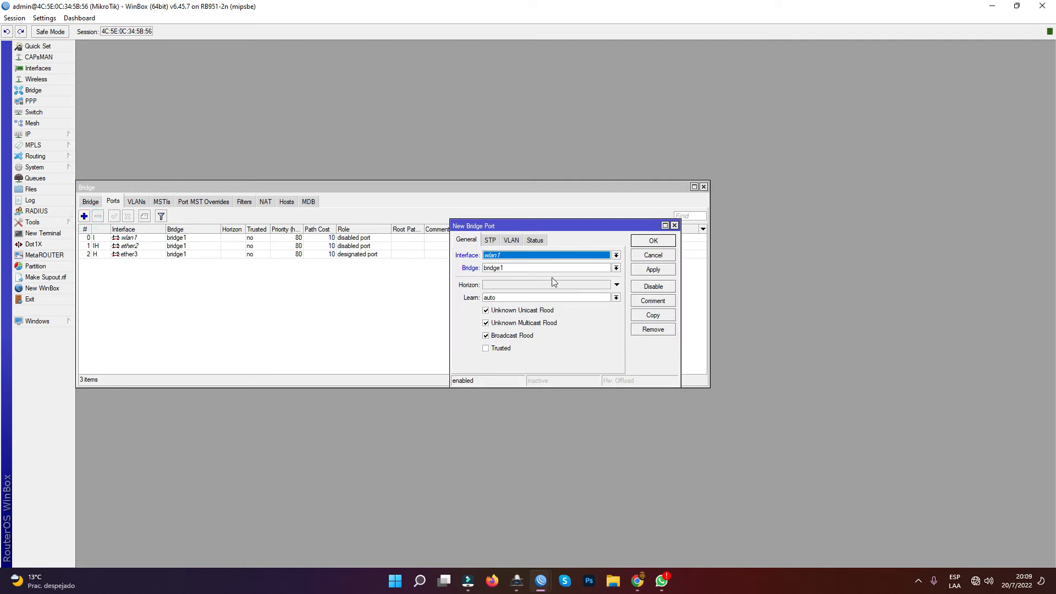
click(538, 260)
click(509, 297)
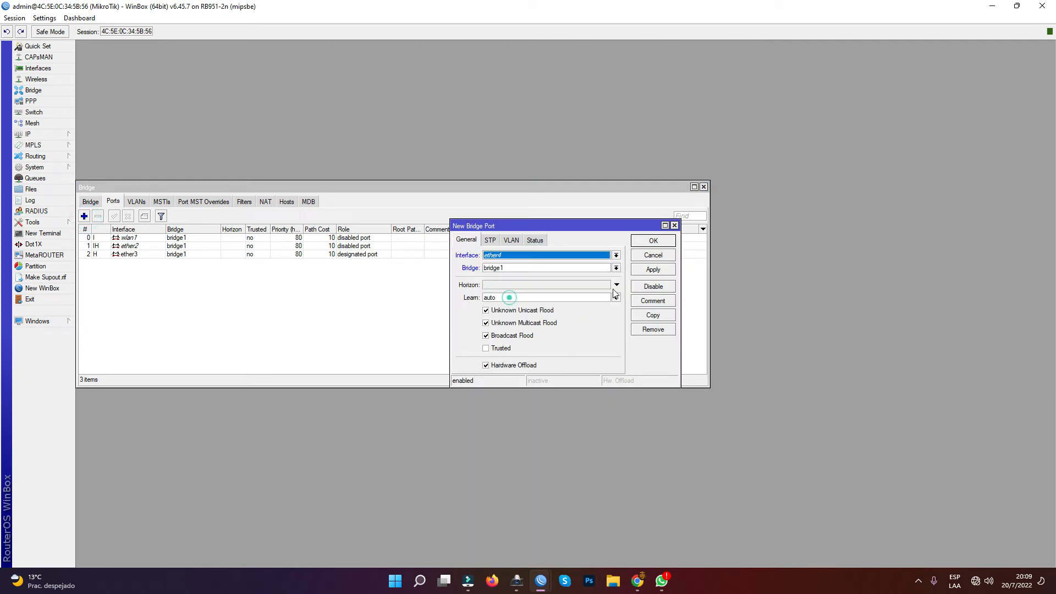
click(651, 241)
click(84, 216)
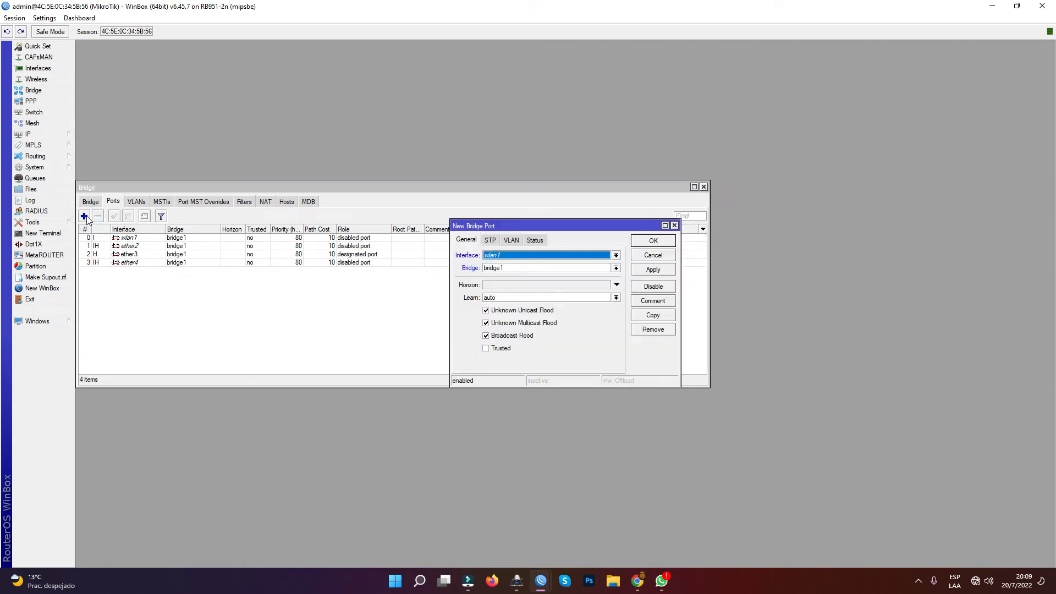
click(542, 256)
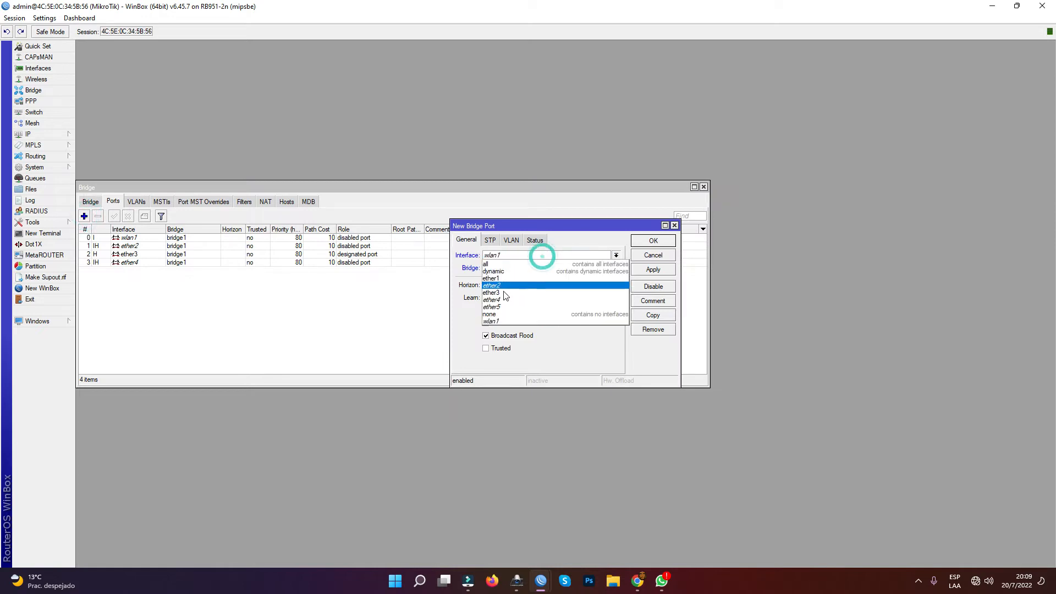
click(506, 308)
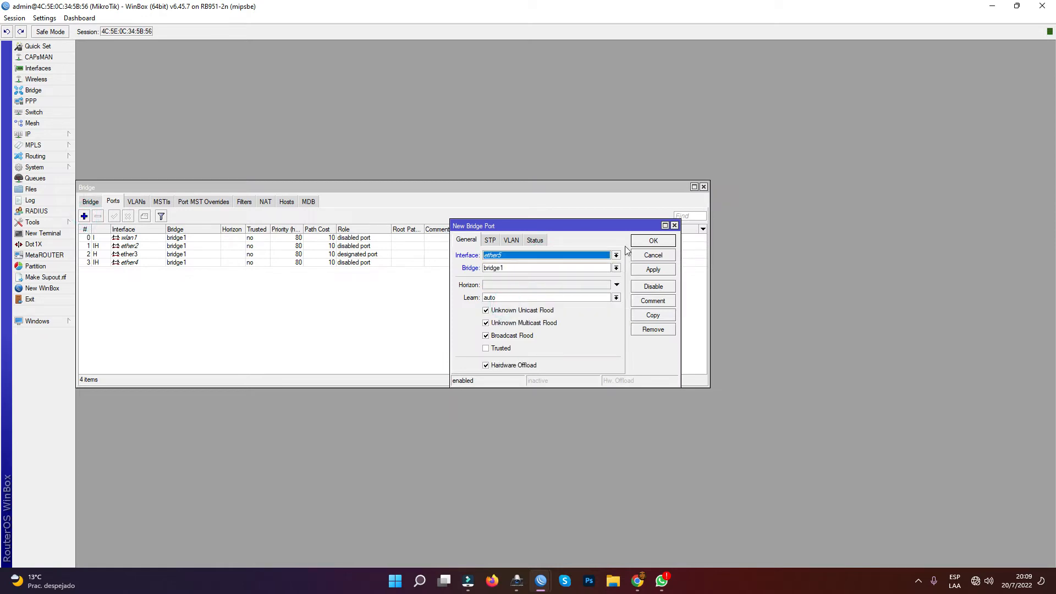
click(653, 242)
- Review each interface in the bridge port list and close the Bridge window
click(133, 238)
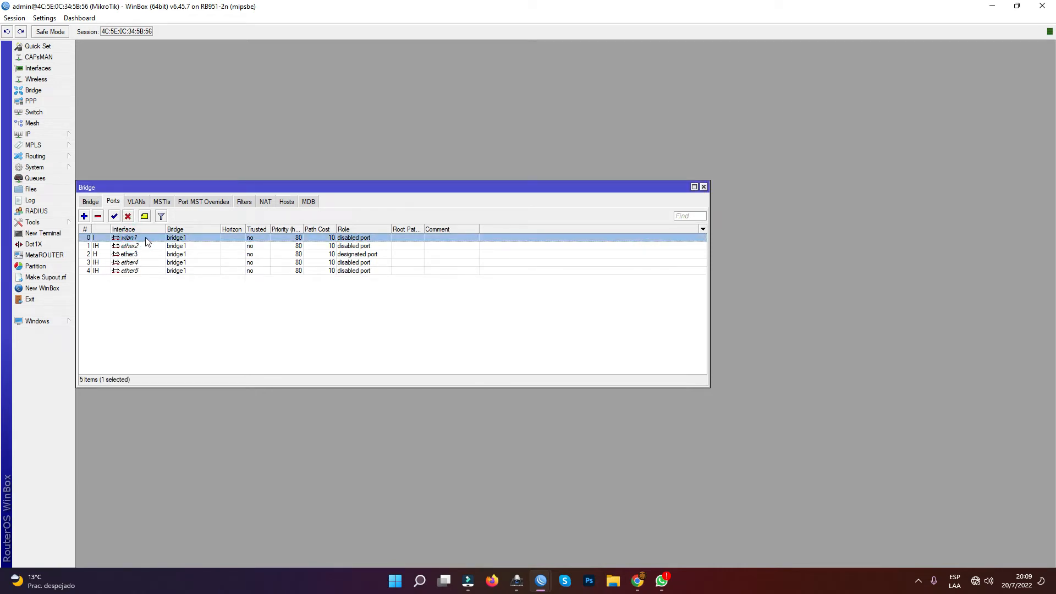
click(144, 245)
click(146, 254)
click(144, 263)
click(144, 270)
click(703, 187)
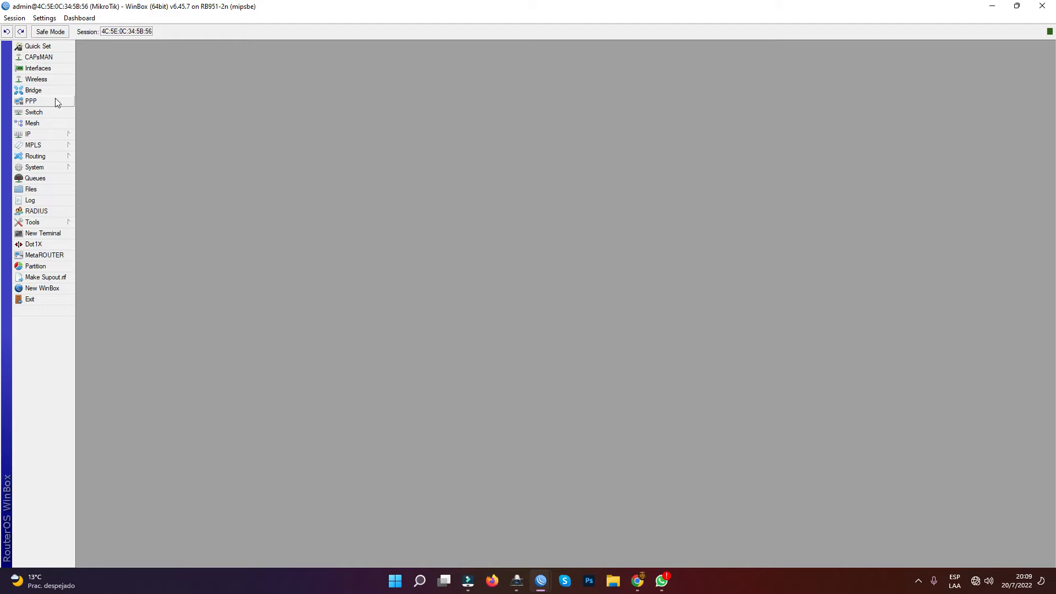
- Add the IP address 10.1.1.1/24 to the bridge1 interface and apply it
click(33, 135)
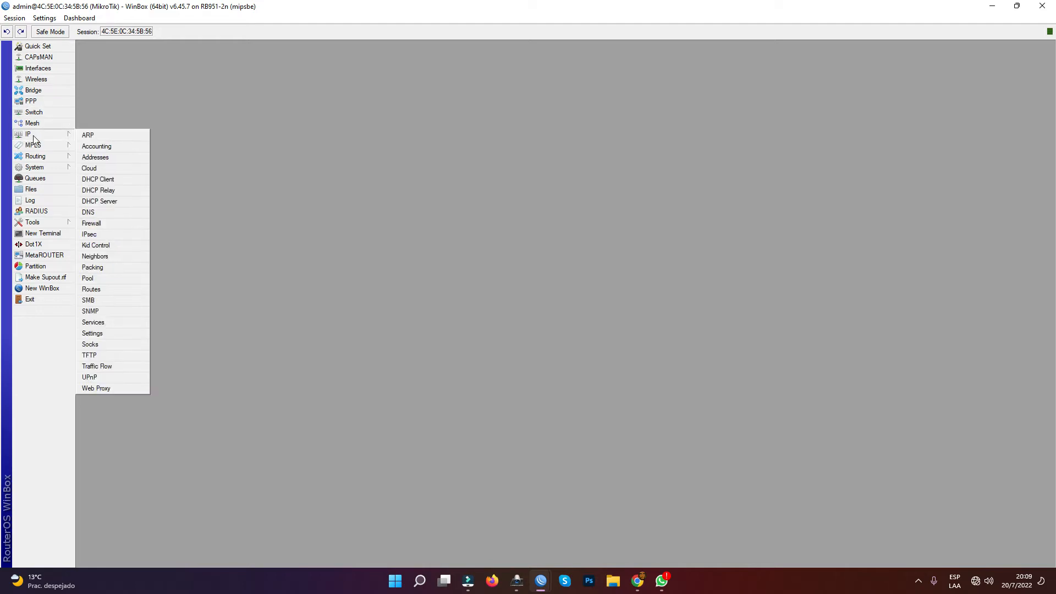
click(115, 158)
drag(266, 158, 364, 142)
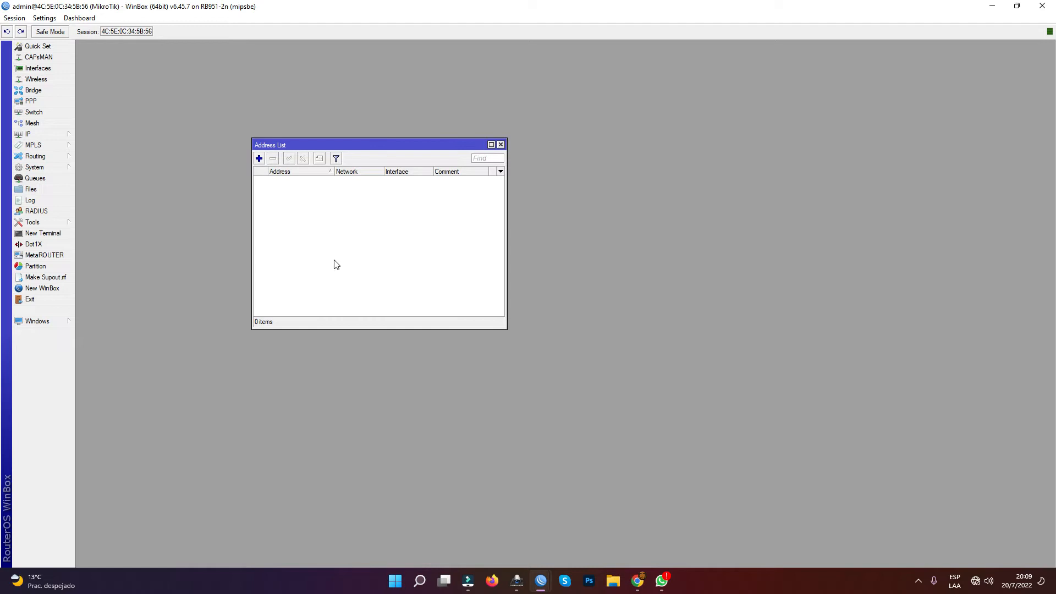
click(258, 158)
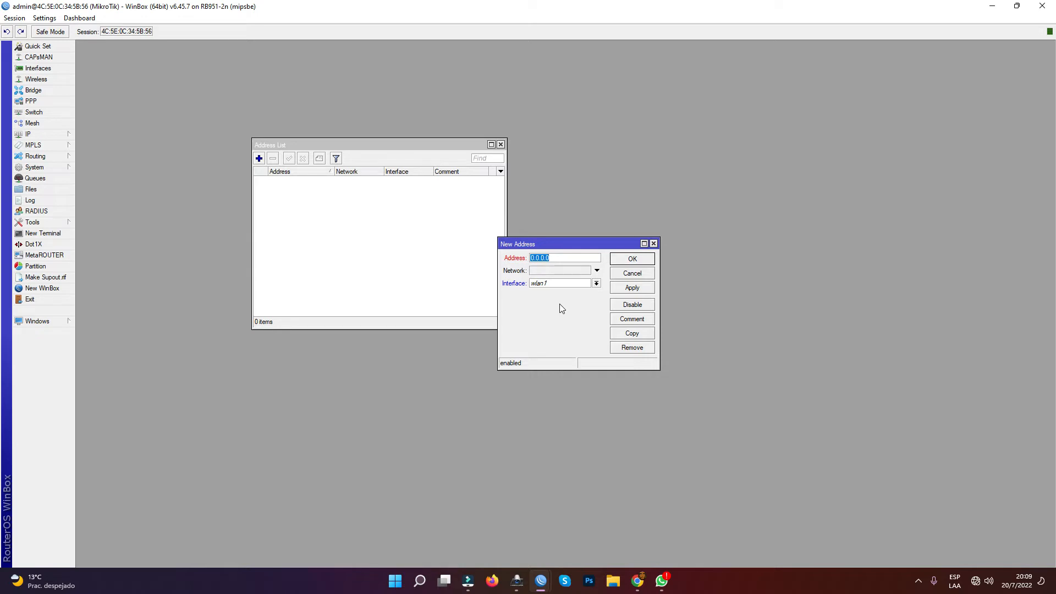
text(10.1.1.1/24)
click(573, 284)
click(574, 293)
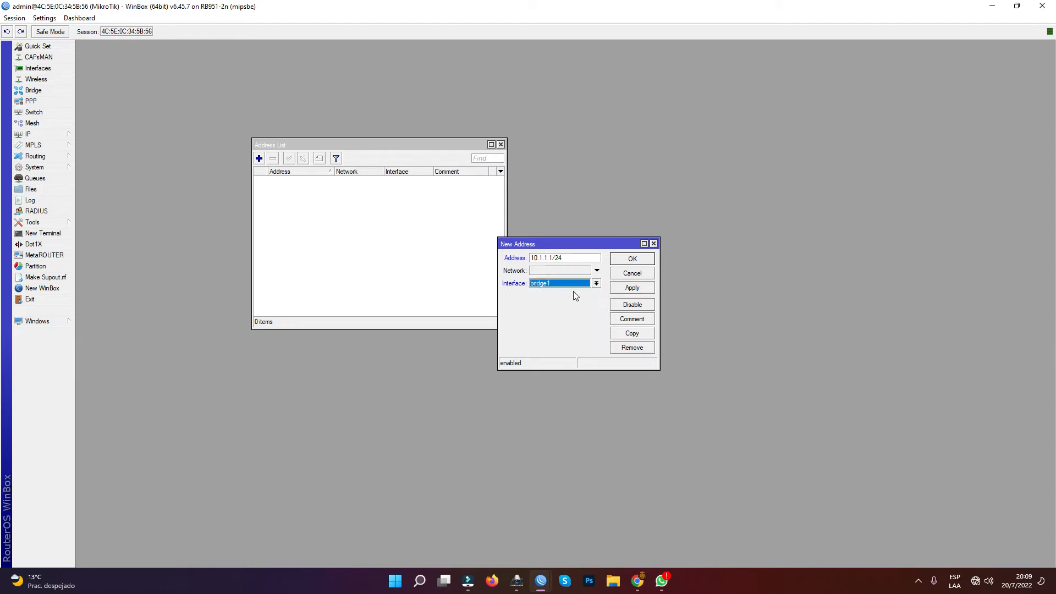
click(637, 290)
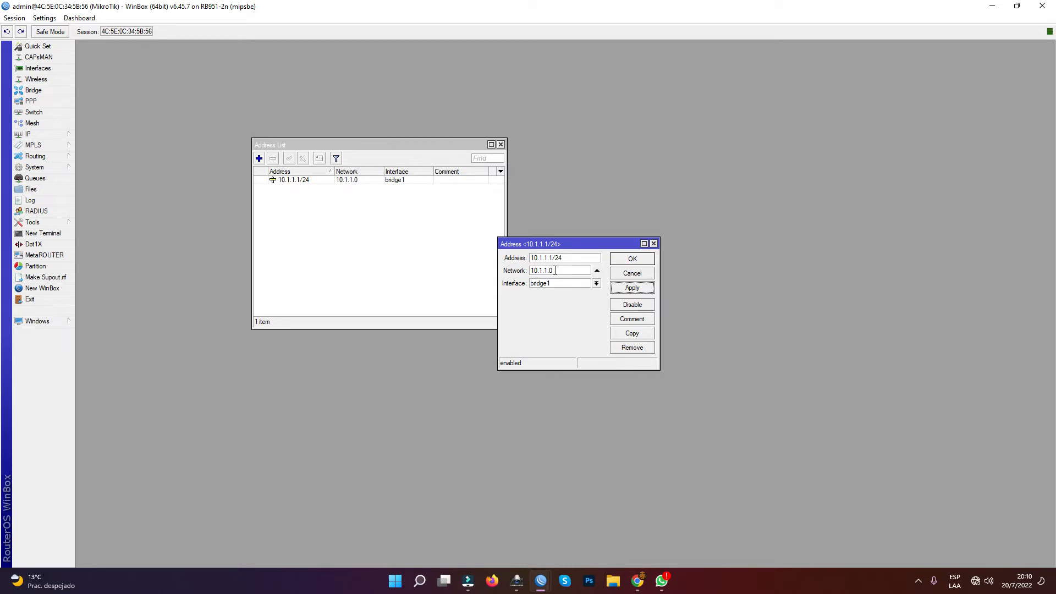
- Confirm the bridge1 address and add a DHCP client on the ether1 interface
click(638, 259)
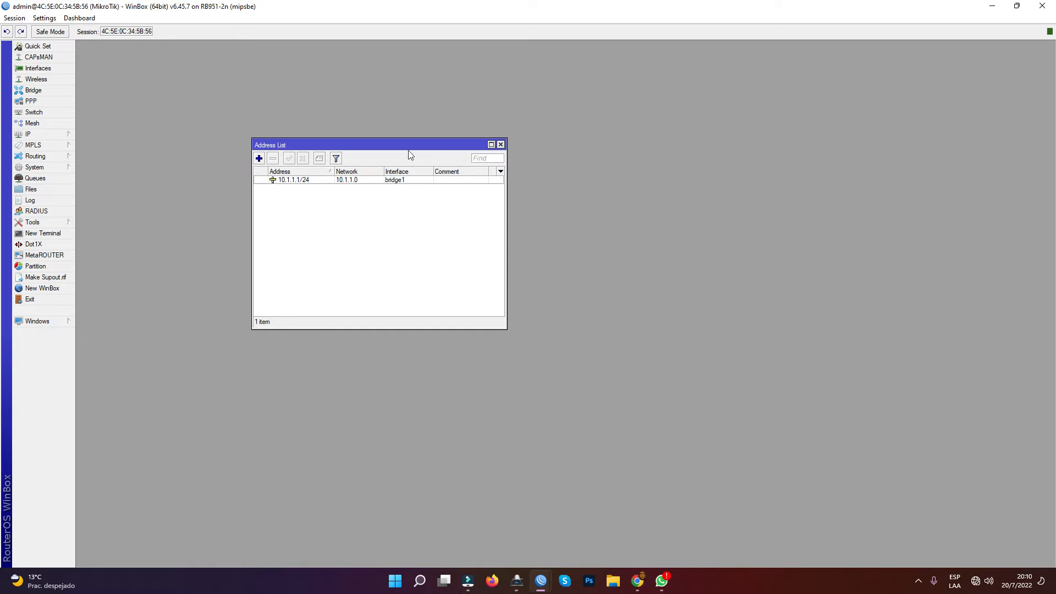
drag(407, 143, 533, 141)
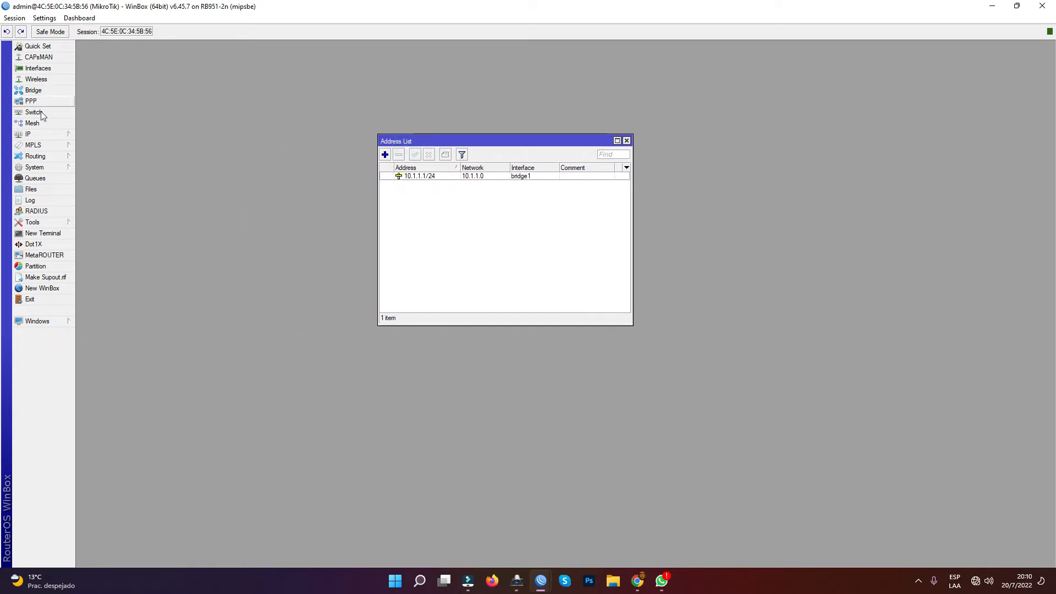
click(39, 135)
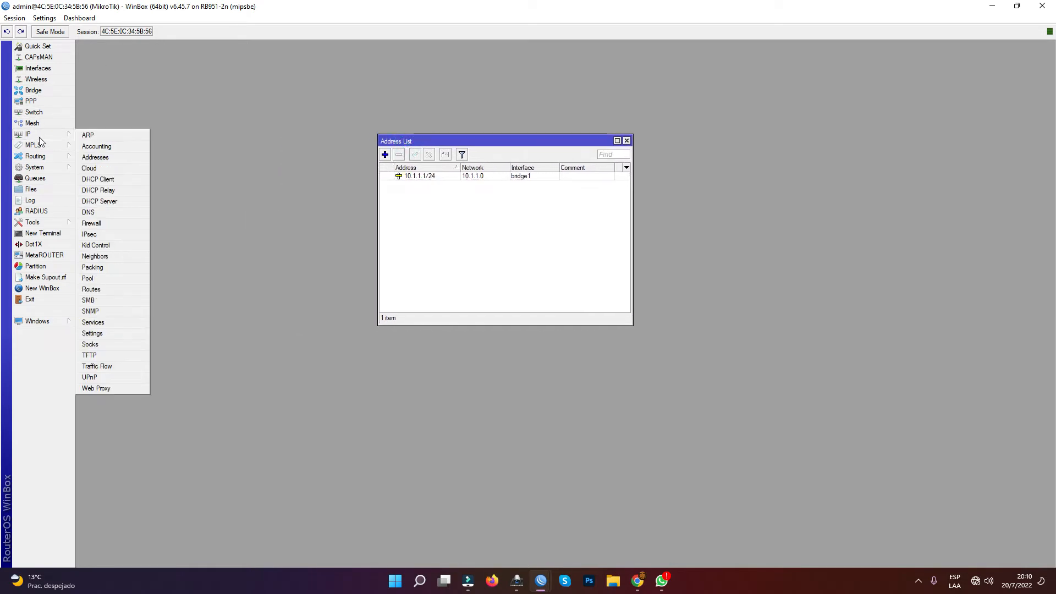
click(102, 180)
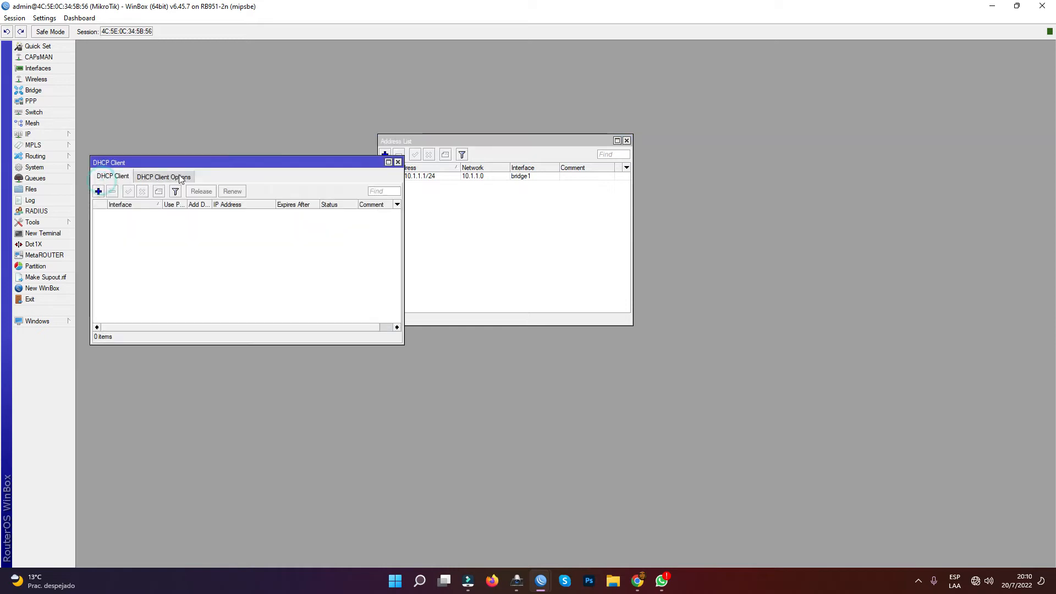
drag(223, 163, 475, 217)
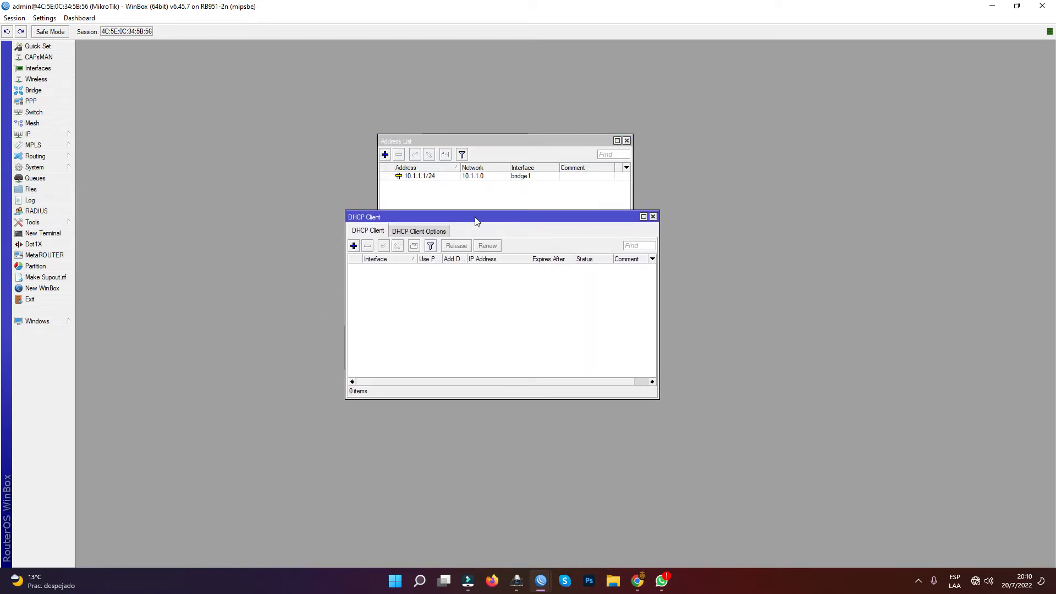
click(354, 246)
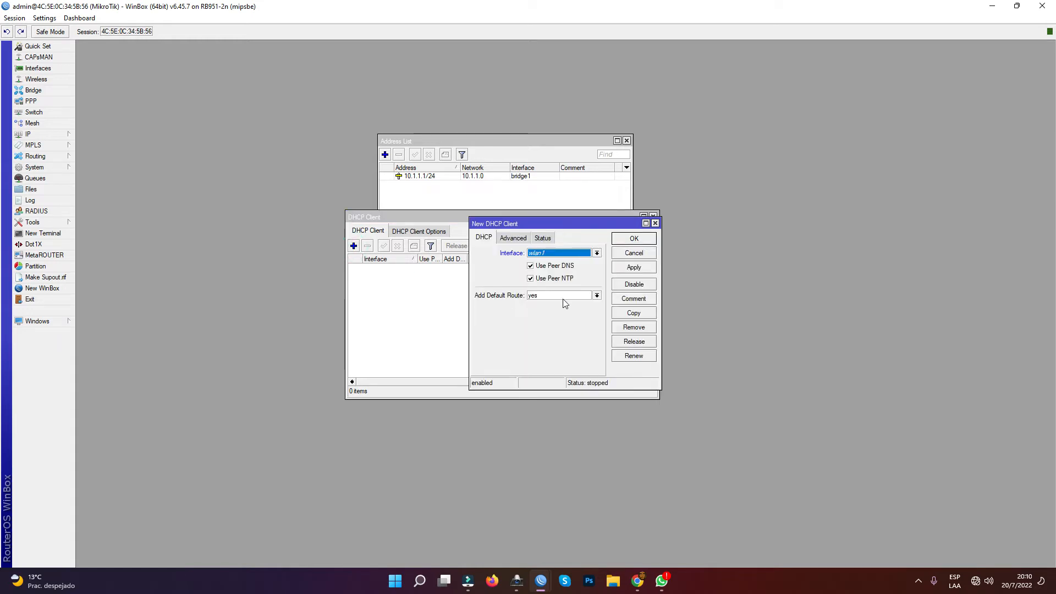
click(566, 253)
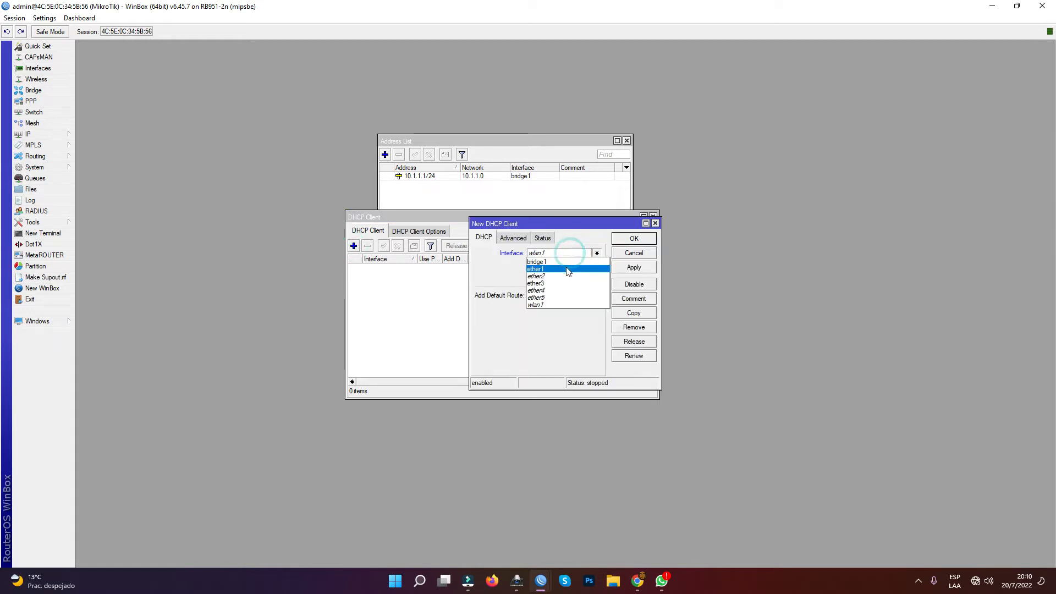
click(568, 267)
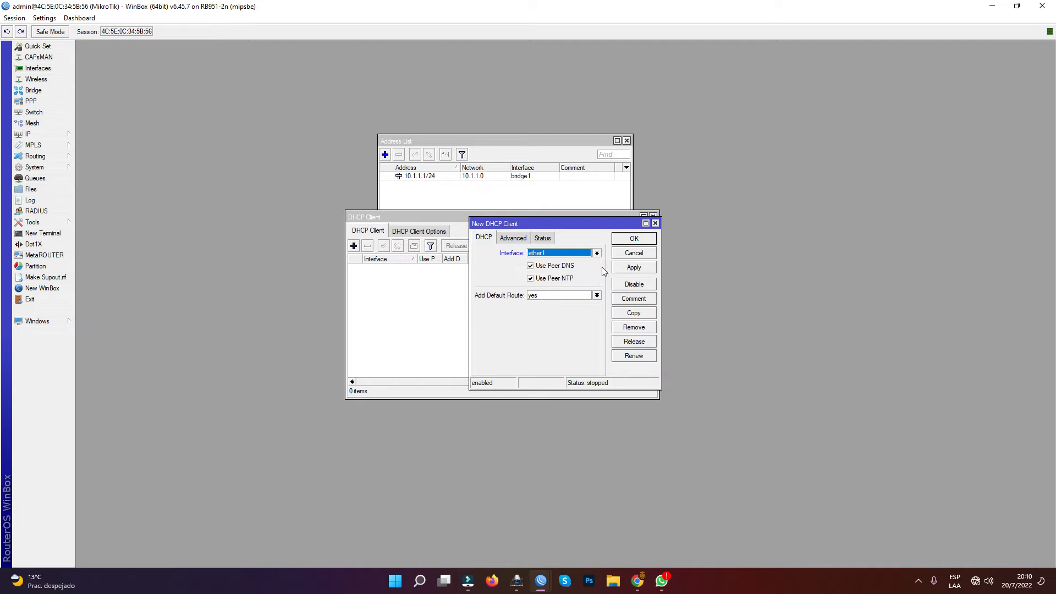
click(638, 242)
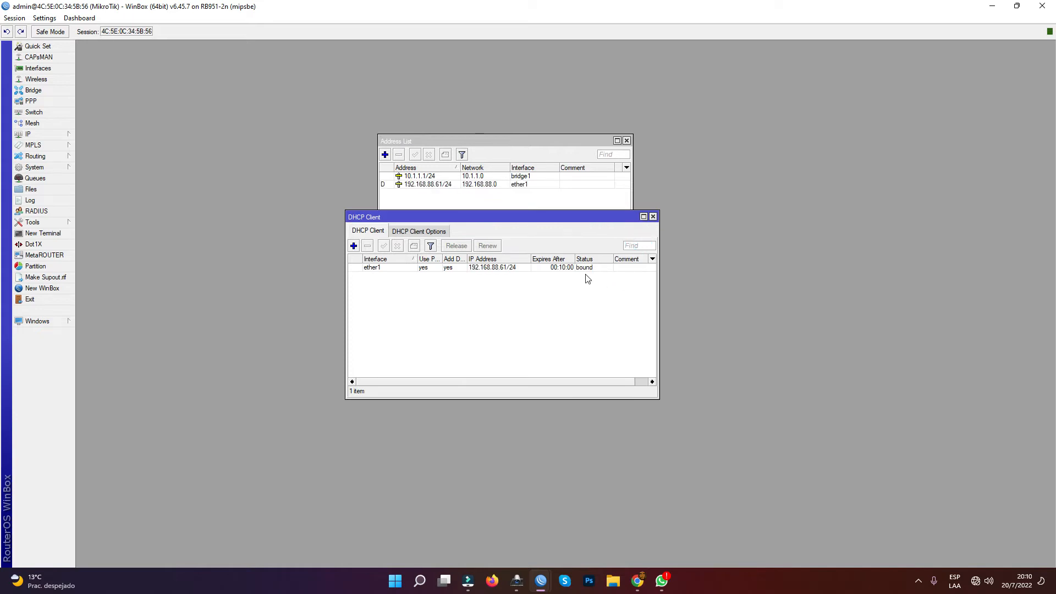
- Close the DHCP Client window, review the bridge1 and ether1 entries in the address list, and close the list
drag(531, 259, 525, 259)
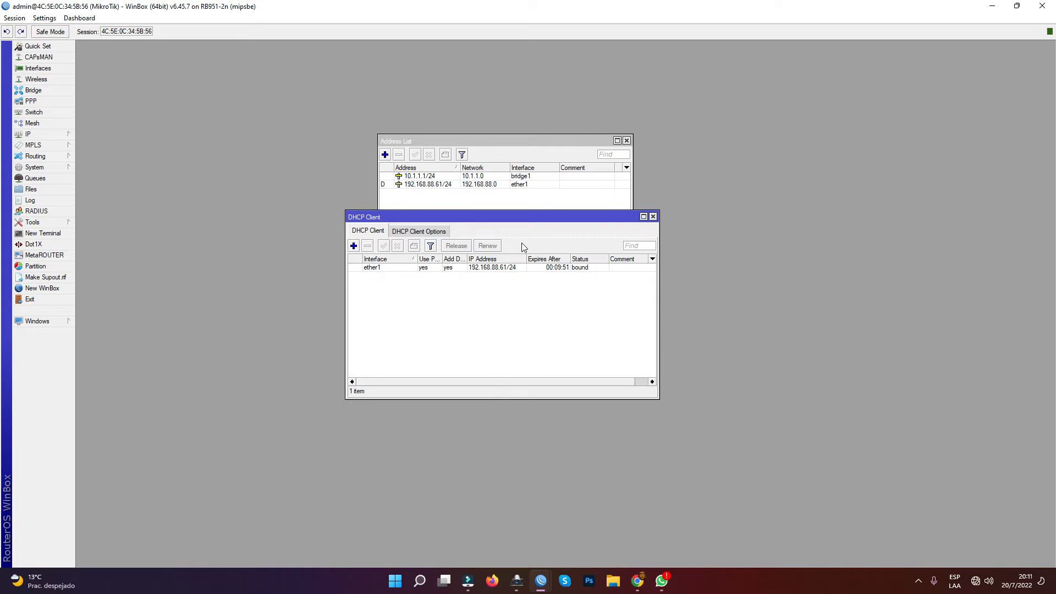
click(654, 217)
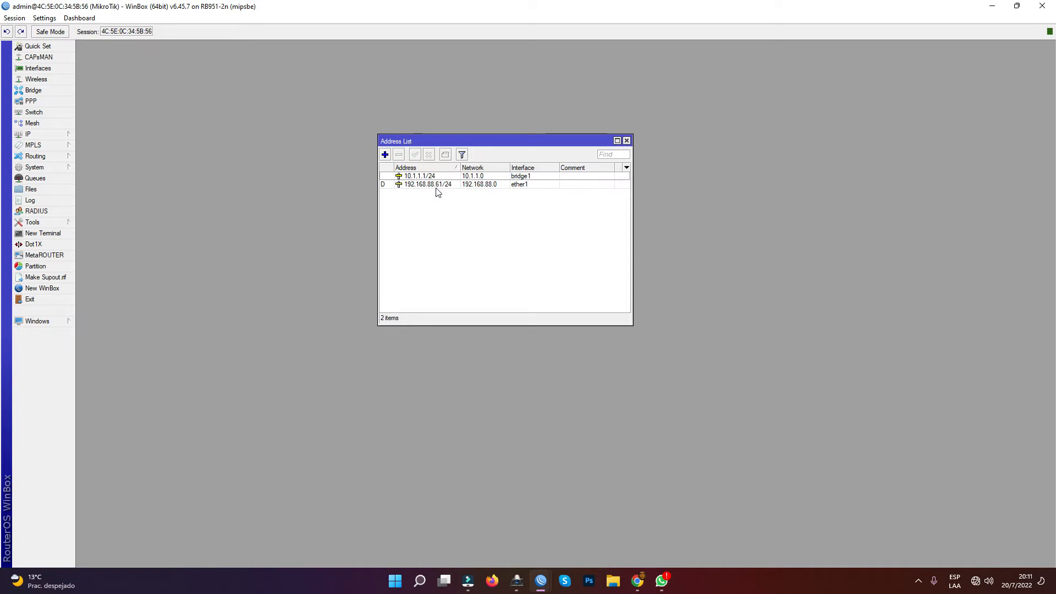
click(421, 176)
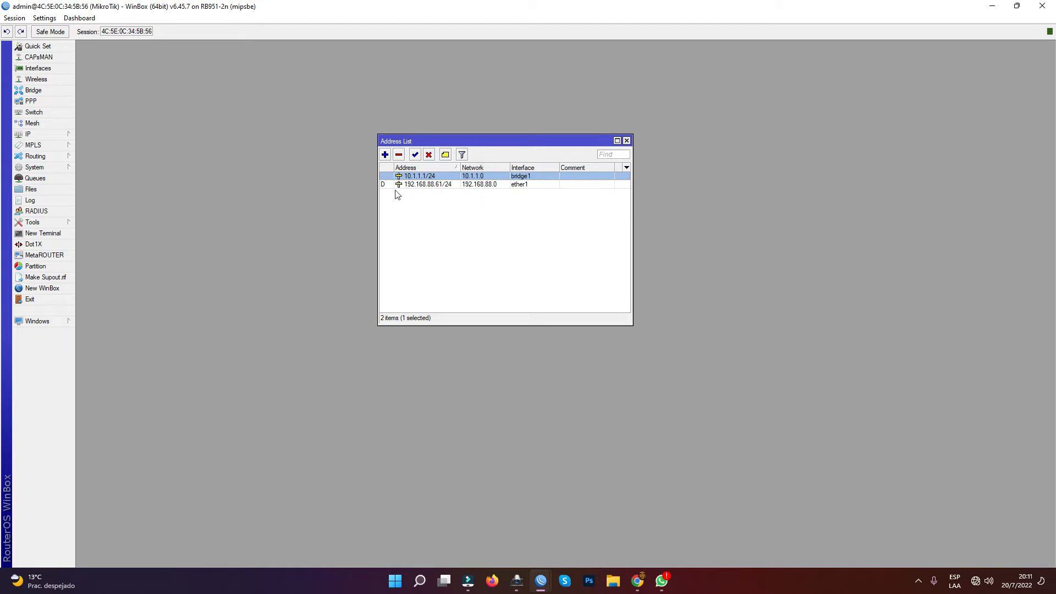
click(429, 185)
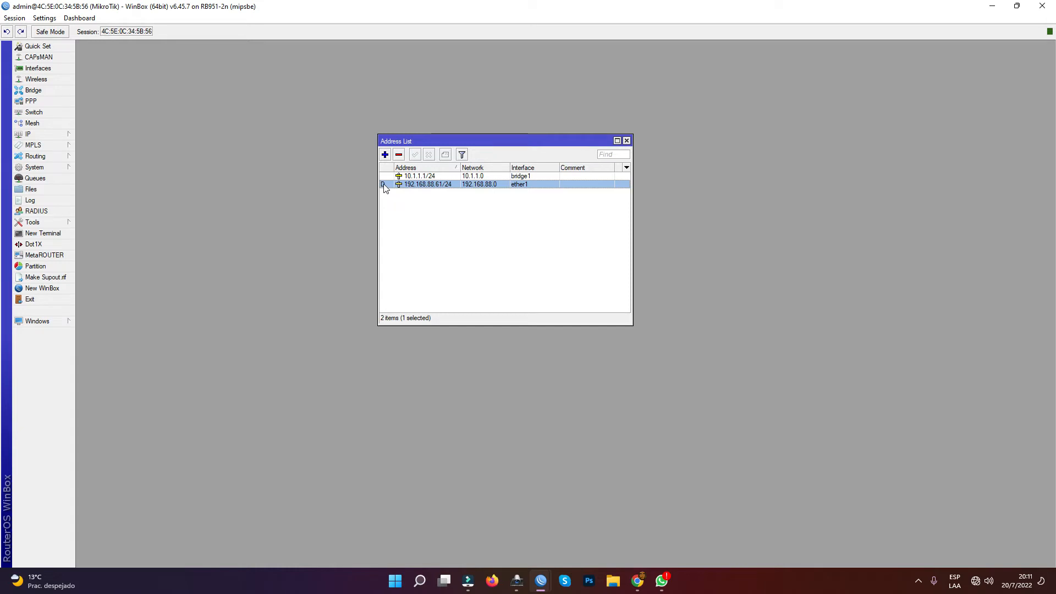
mouse_move(384, 188)
click(626, 141)
- Start the DHCP server setup wizard and select bridge1 as the DHCP server interface
click(64, 133)
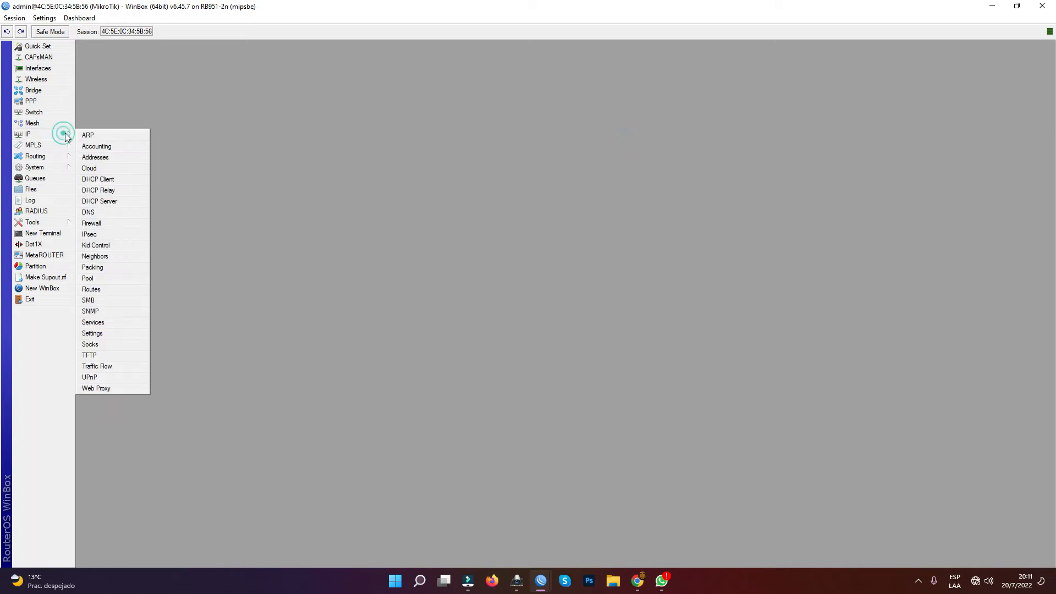
click(118, 203)
drag(223, 48, 485, 138)
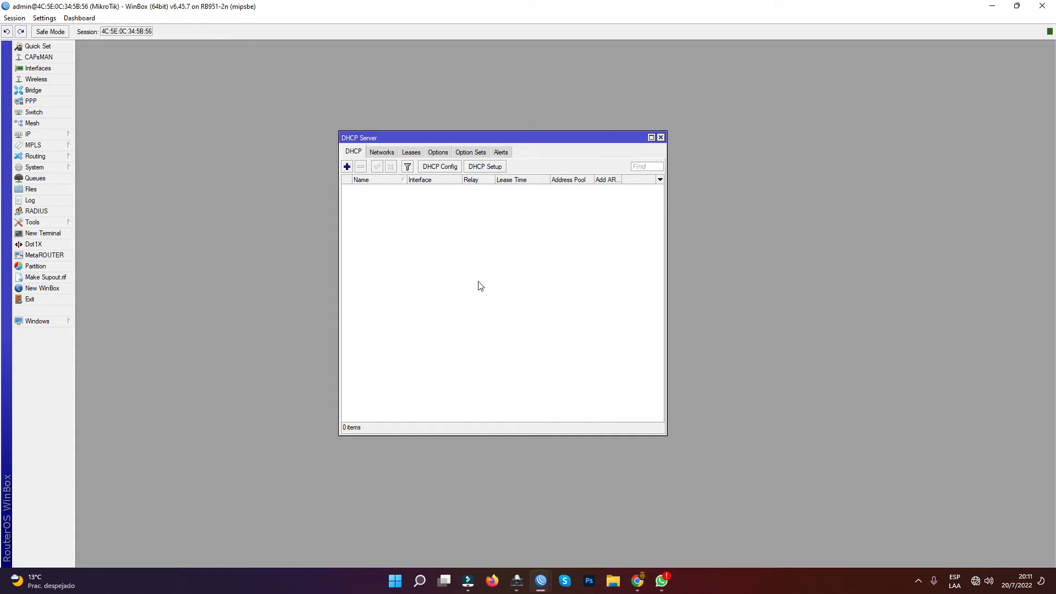
click(347, 167)
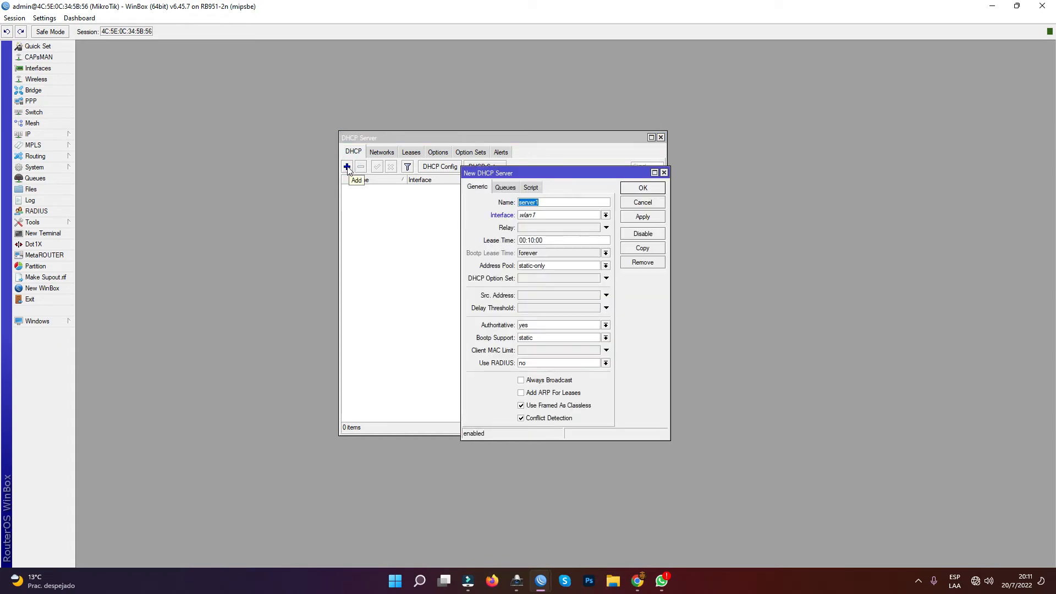
click(626, 200)
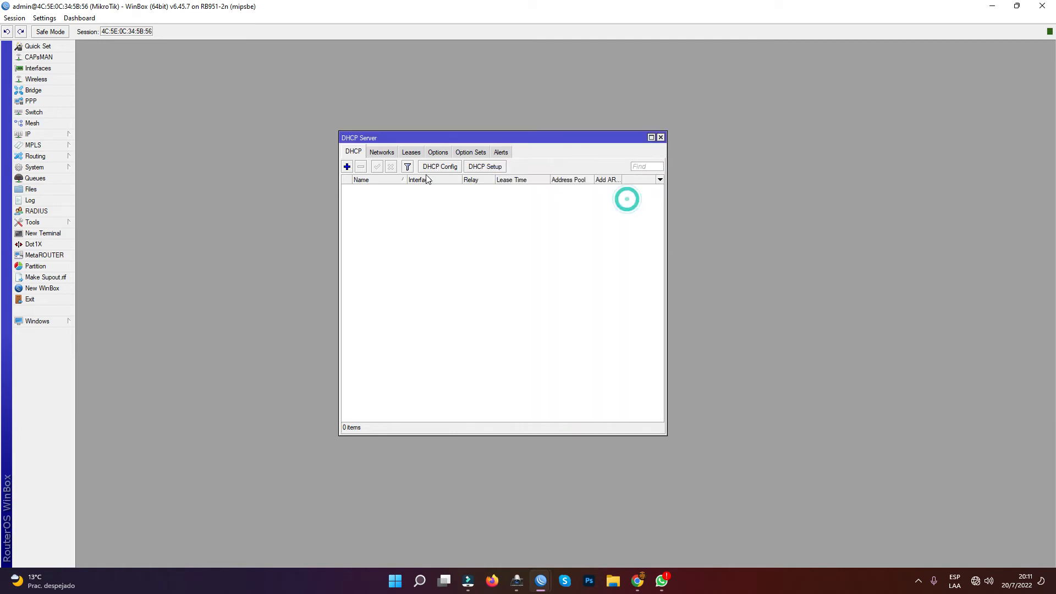
click(491, 167)
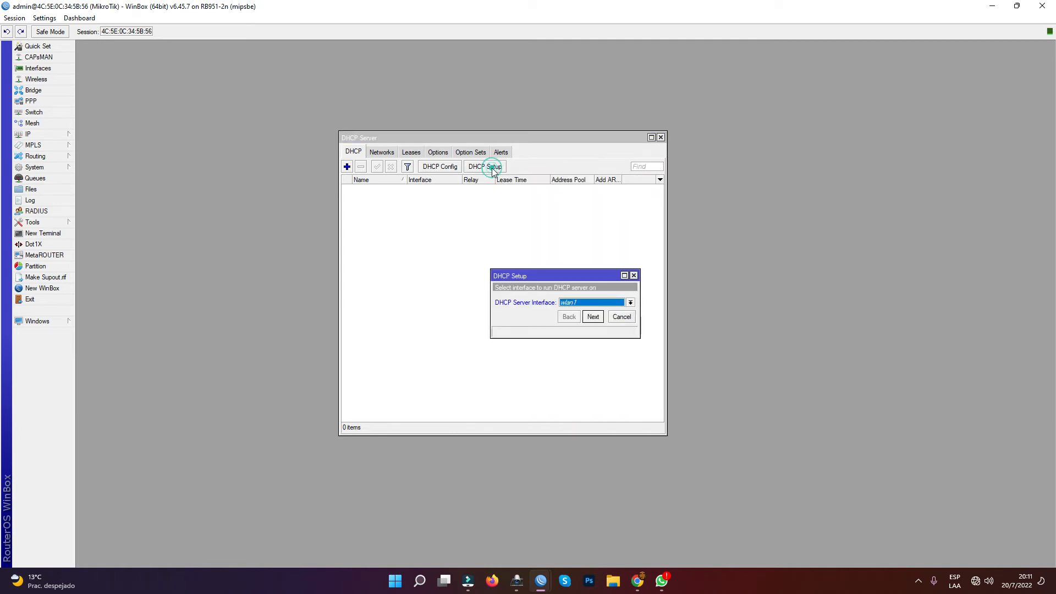
click(590, 303)
click(589, 303)
click(590, 310)
click(592, 316)
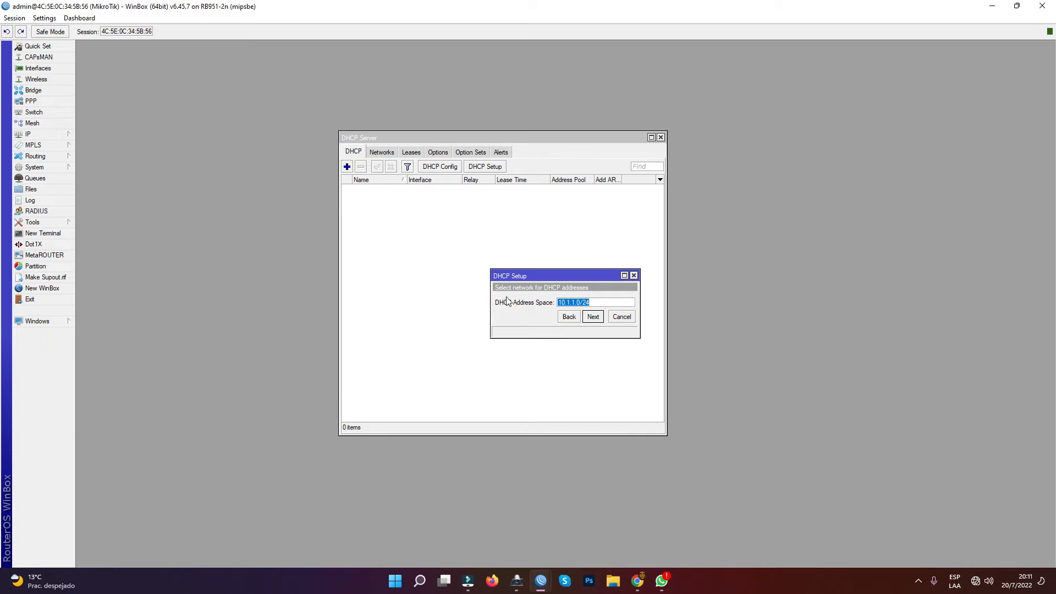
- Accept the DHCP address space 10.1.1.0/24, gateway 10.1.1.1 and address pool 10.1.1.2-10.1.1.254
click(593, 317)
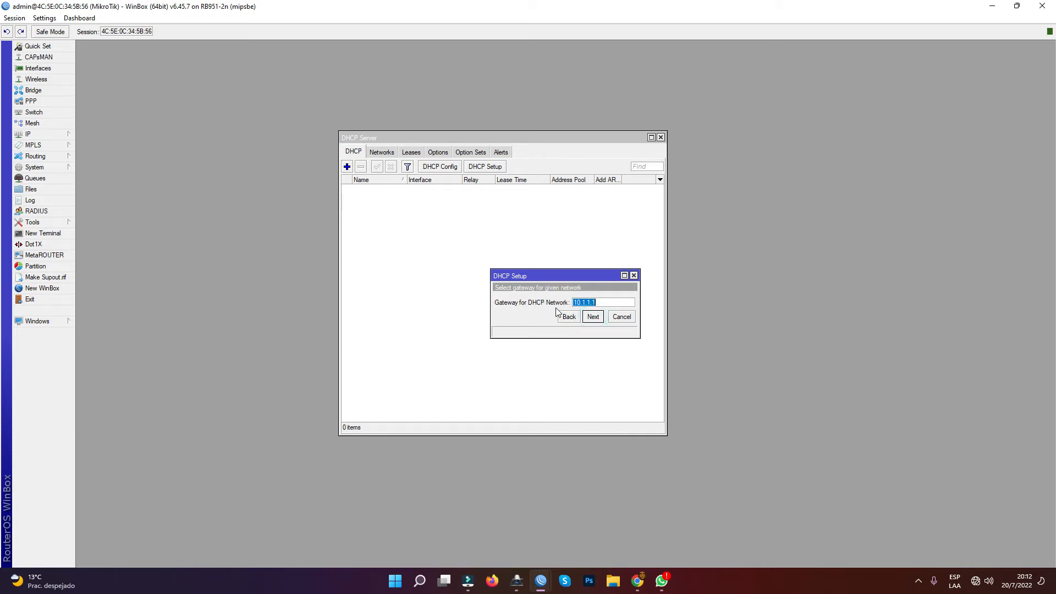
click(593, 318)
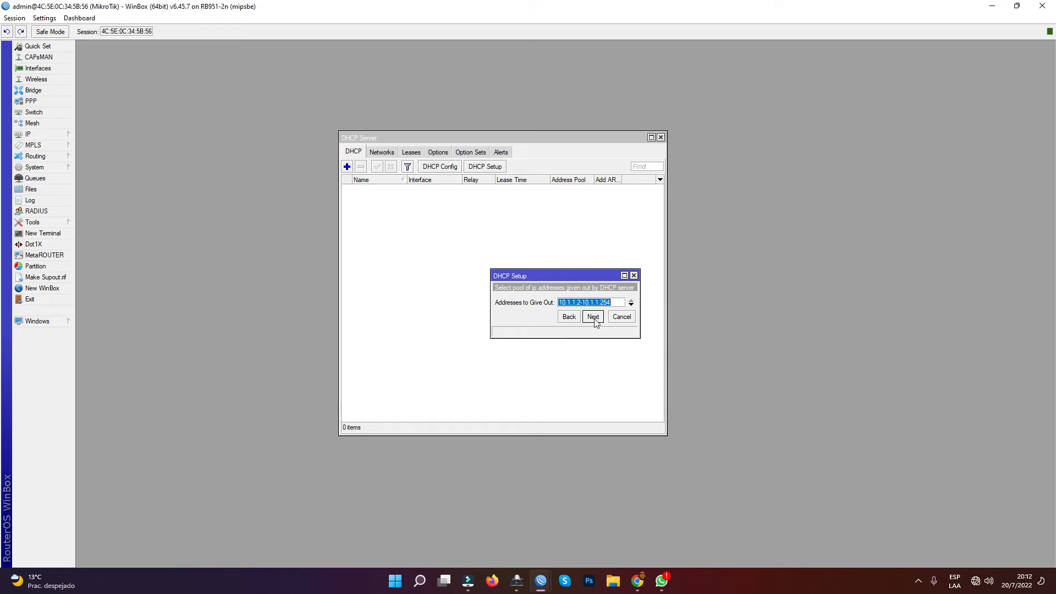
click(592, 316)
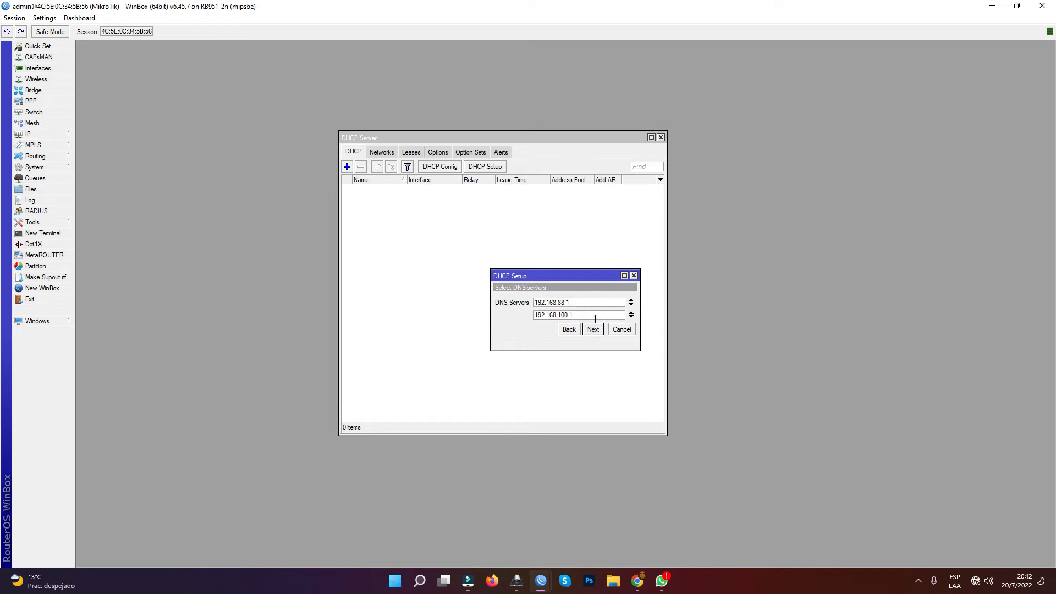
- Set the second DNS server to 8.8.8.8 and finish the DHCP setup with a lease time of 00:10:00
double_click(560, 303)
double_click(559, 314)
click(576, 314)
triple_click(576, 315)
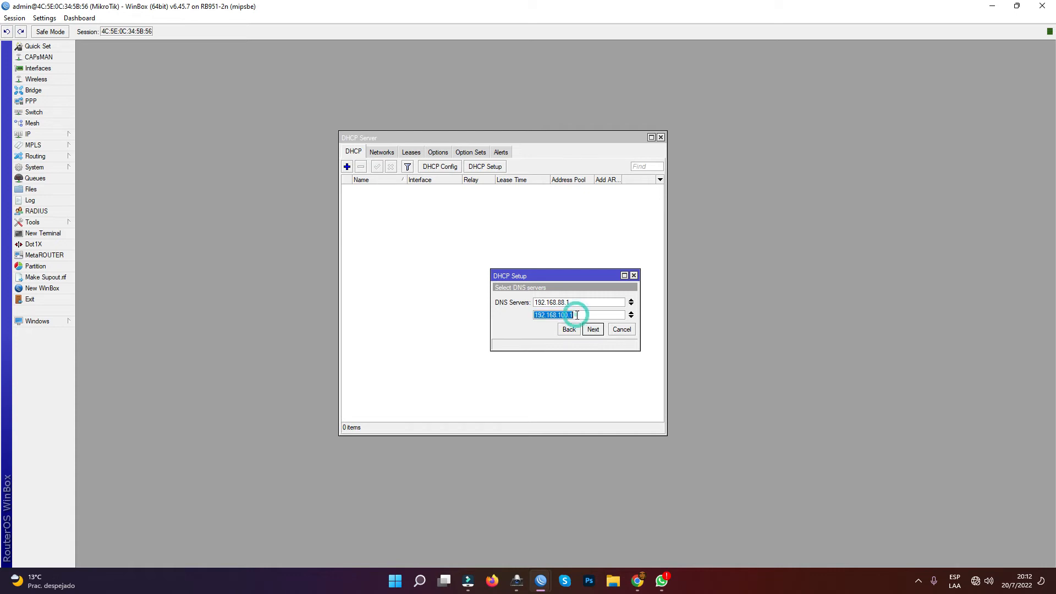
text(8.8.8.8)
click(563, 315)
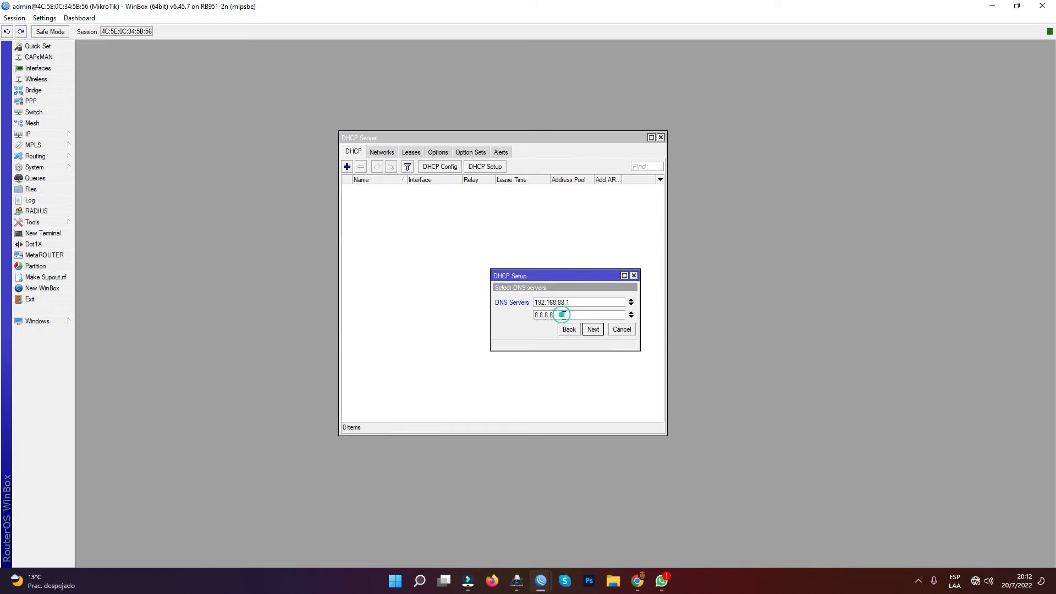
click(596, 329)
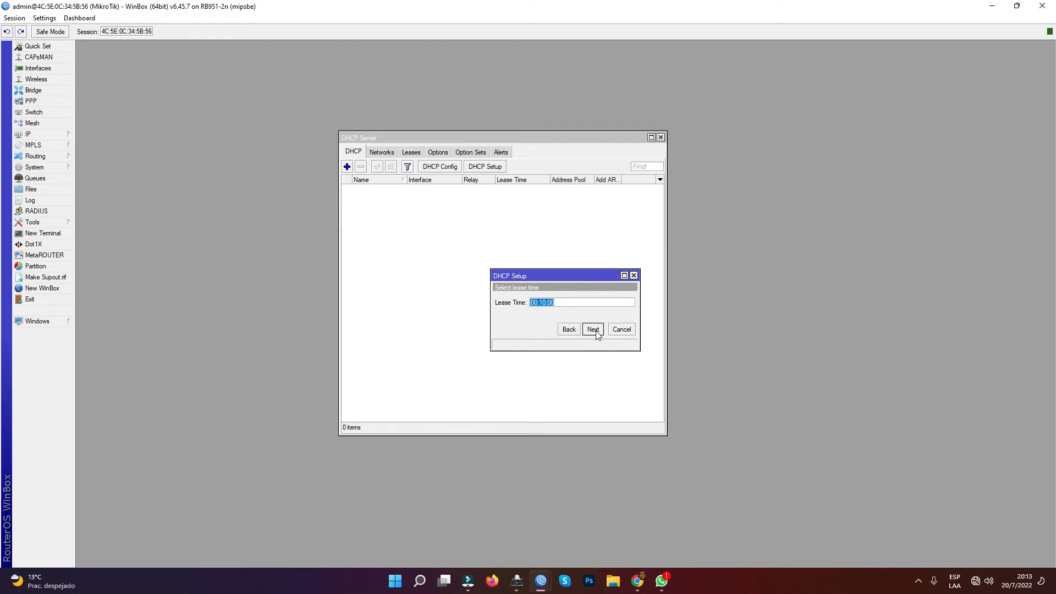
click(593, 329)
click(565, 301)
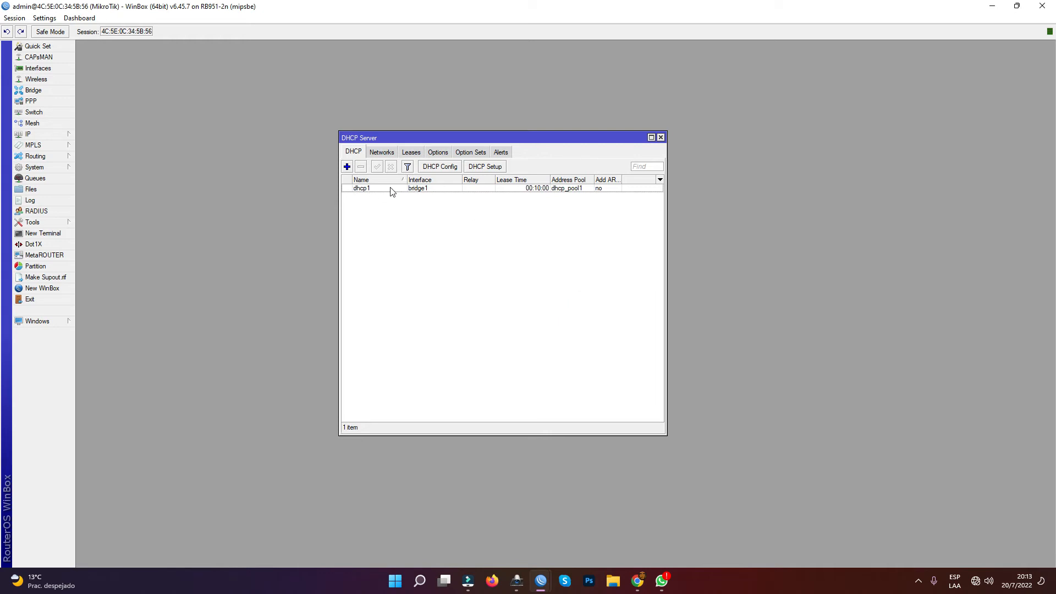
- Review the DHCP server's leases, adjusting the column widths, and close the DHCP Server window
click(412, 153)
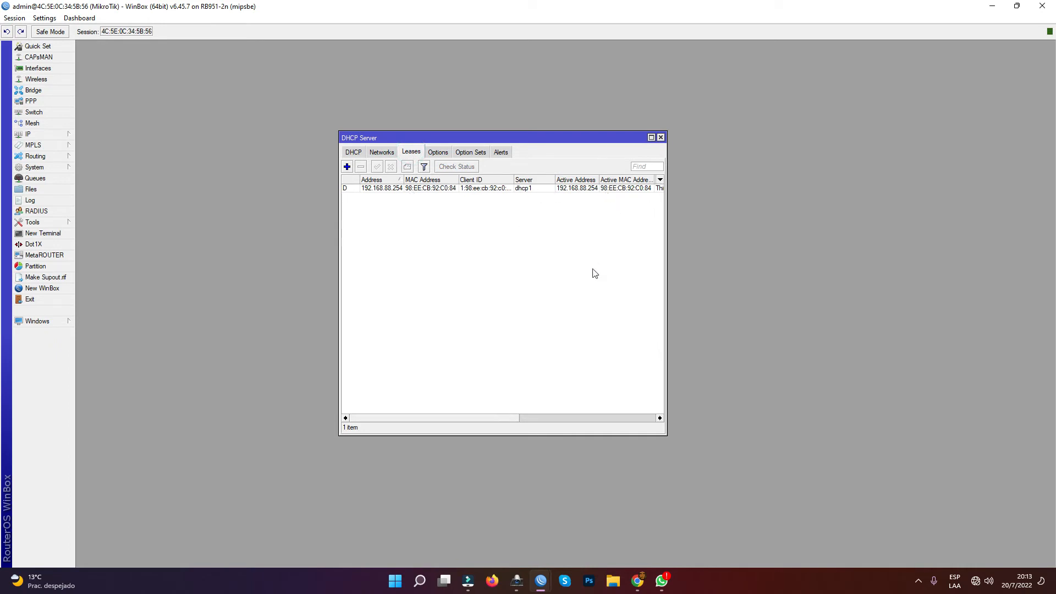
double_click(404, 180)
drag(458, 180, 455, 179)
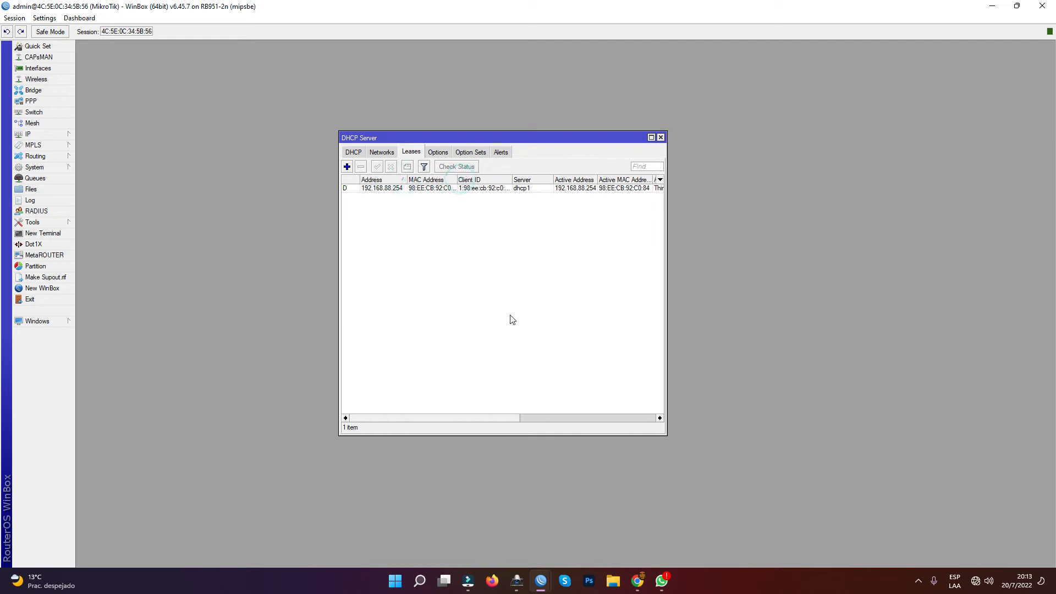
click(660, 137)
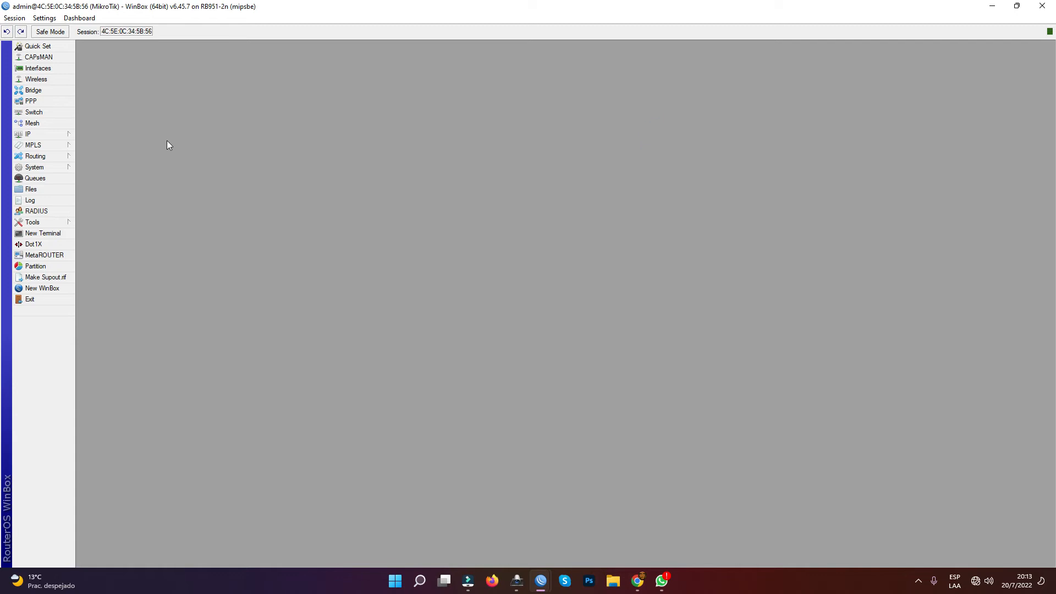
- Create a firewall NAT rule in the srcnat chain with the source address 10.1.1.0/24
click(58, 133)
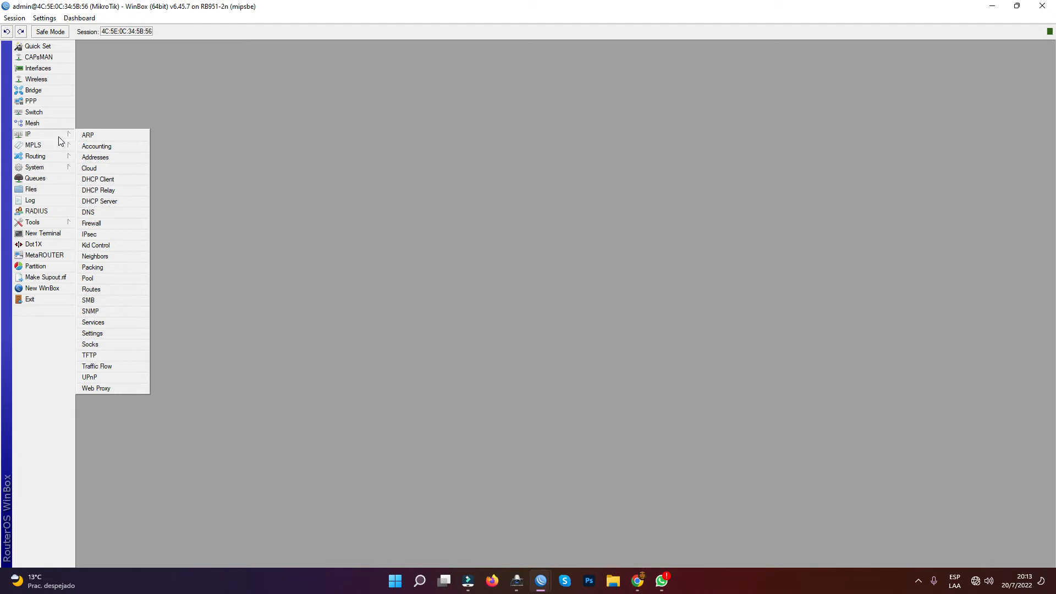
click(99, 223)
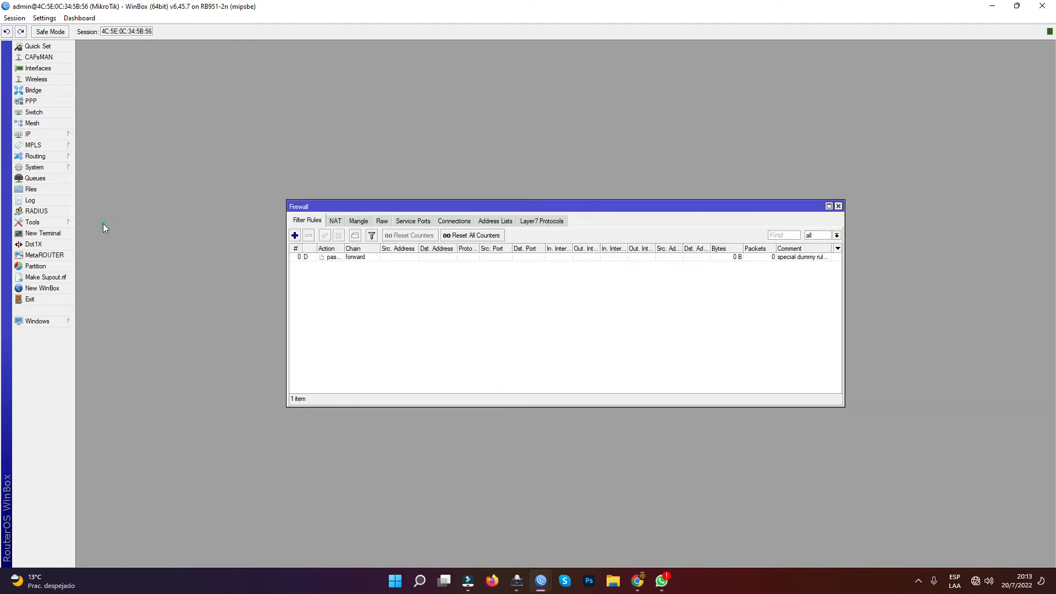
drag(381, 209, 303, 195)
click(257, 207)
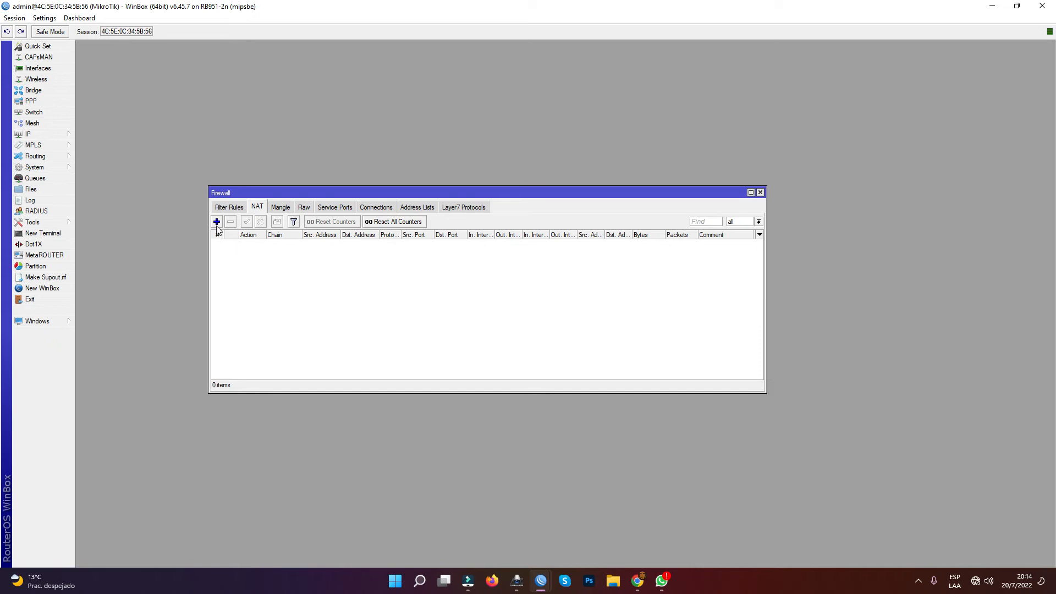
click(216, 222)
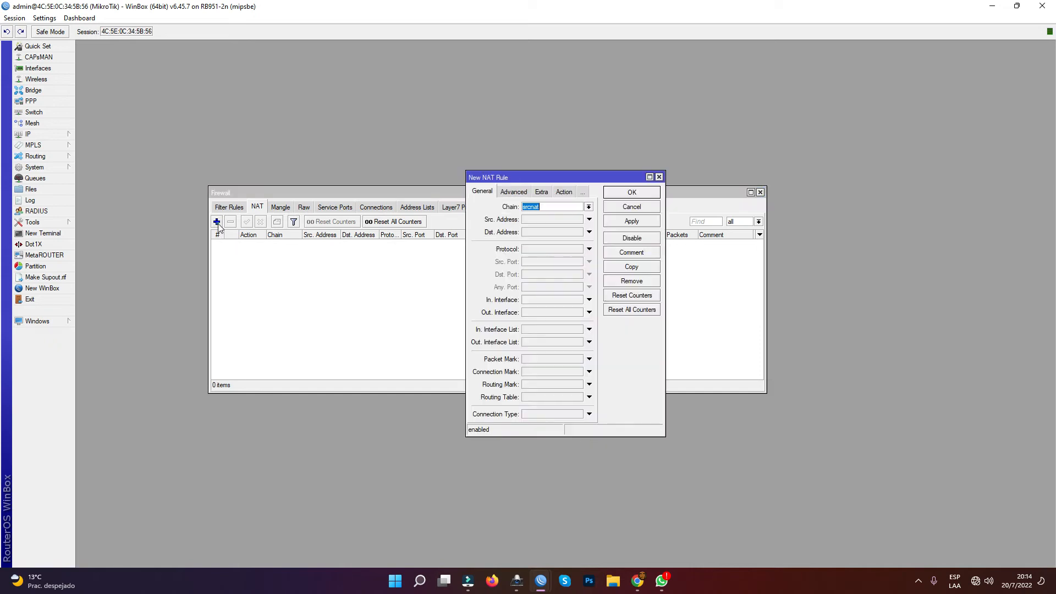
click(557, 208)
click(534, 220)
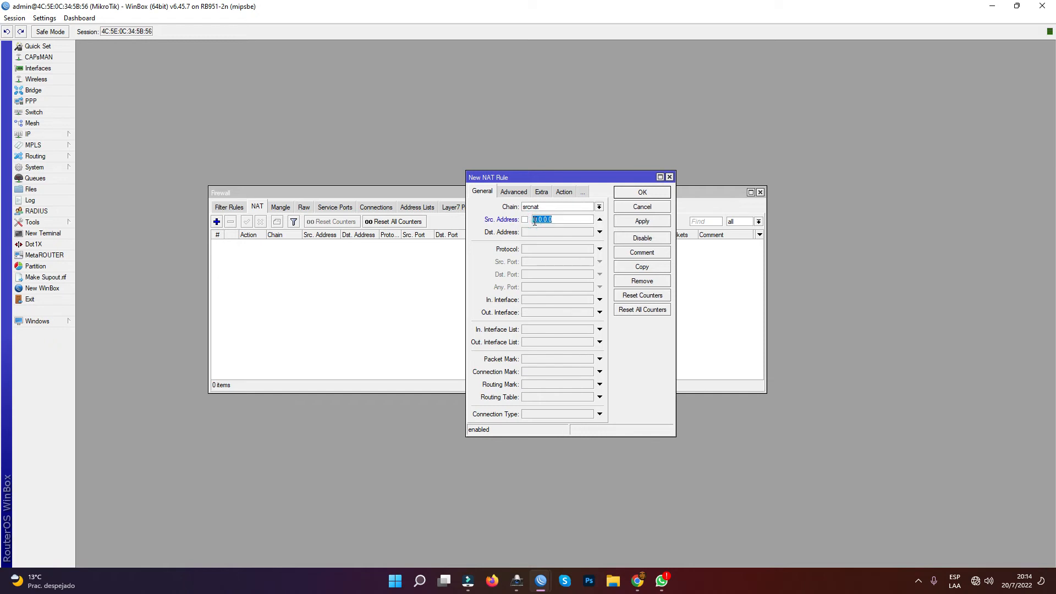
text(10.1.1.0/24)
- Set the new NAT rule's outgoing interface to ether1
click(530, 313)
click(555, 315)
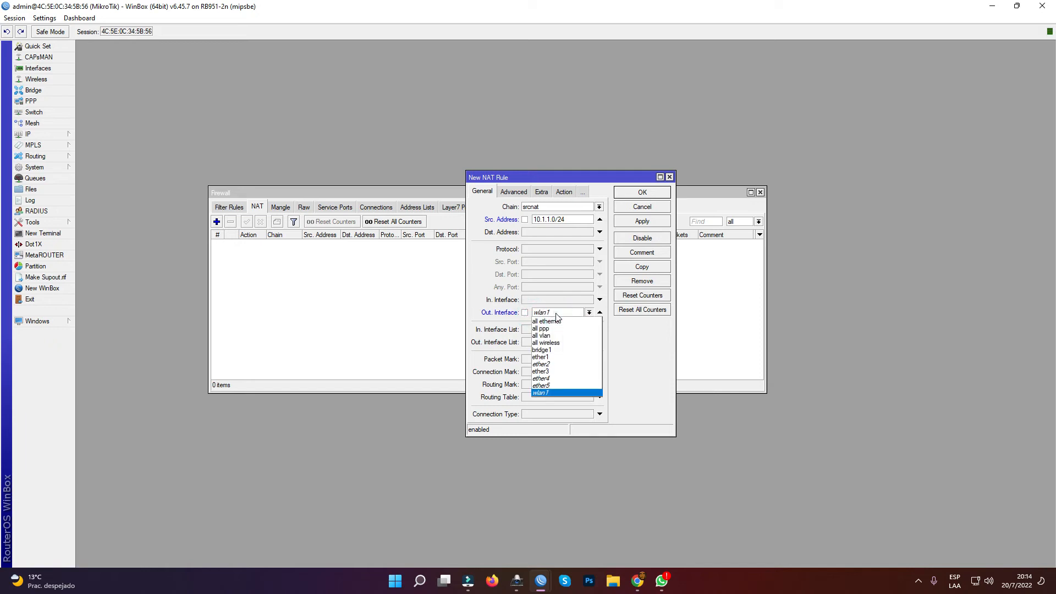
click(555, 358)
click(639, 359)
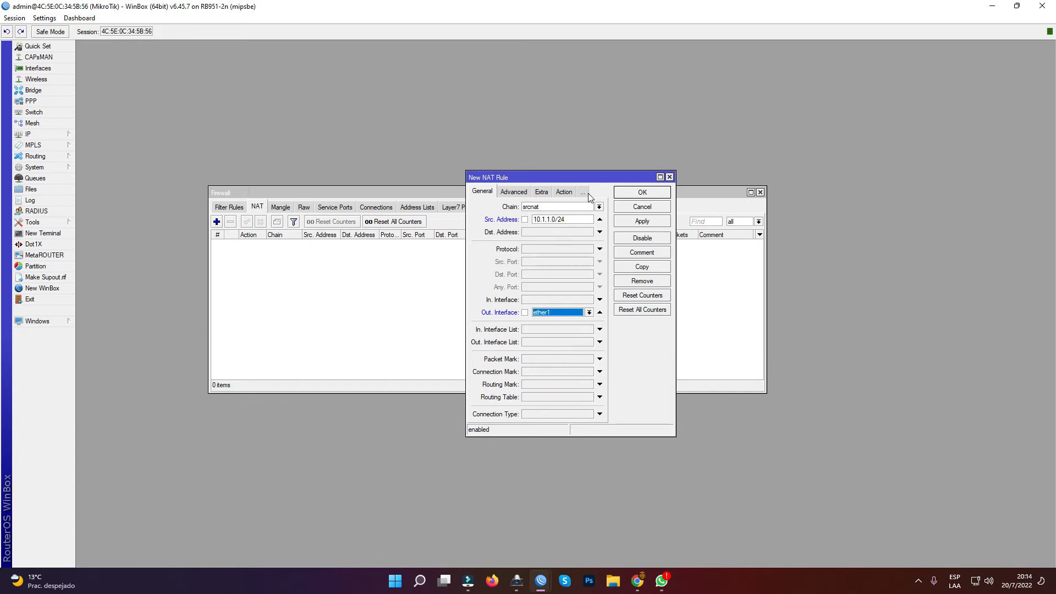
- Set the NAT rule's action to masquerade, save the rule and close the Firewall window
drag(466, 220, 345, 221)
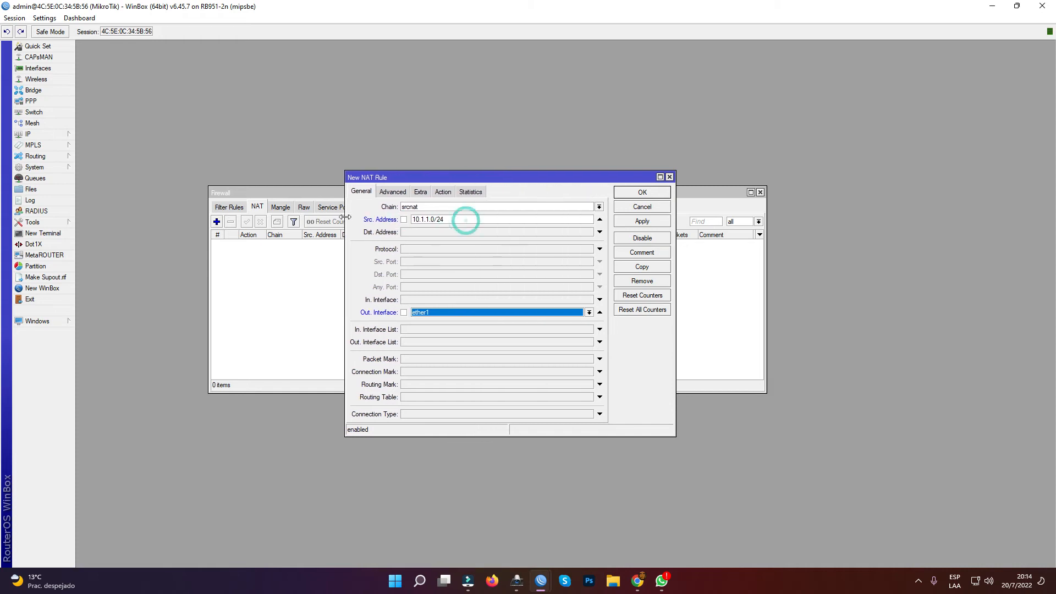
click(443, 192)
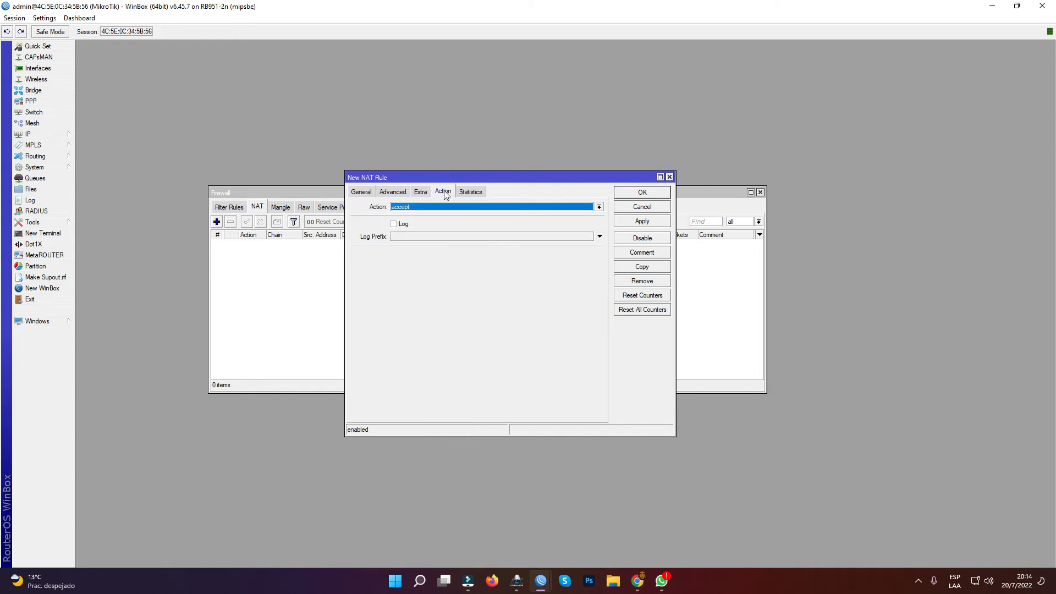
click(447, 207)
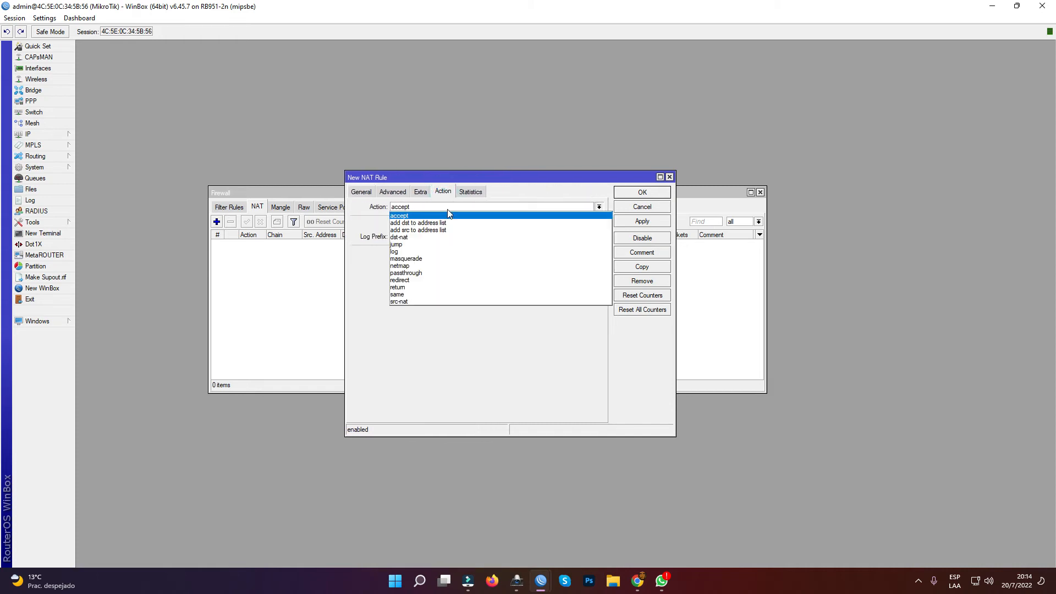
click(434, 258)
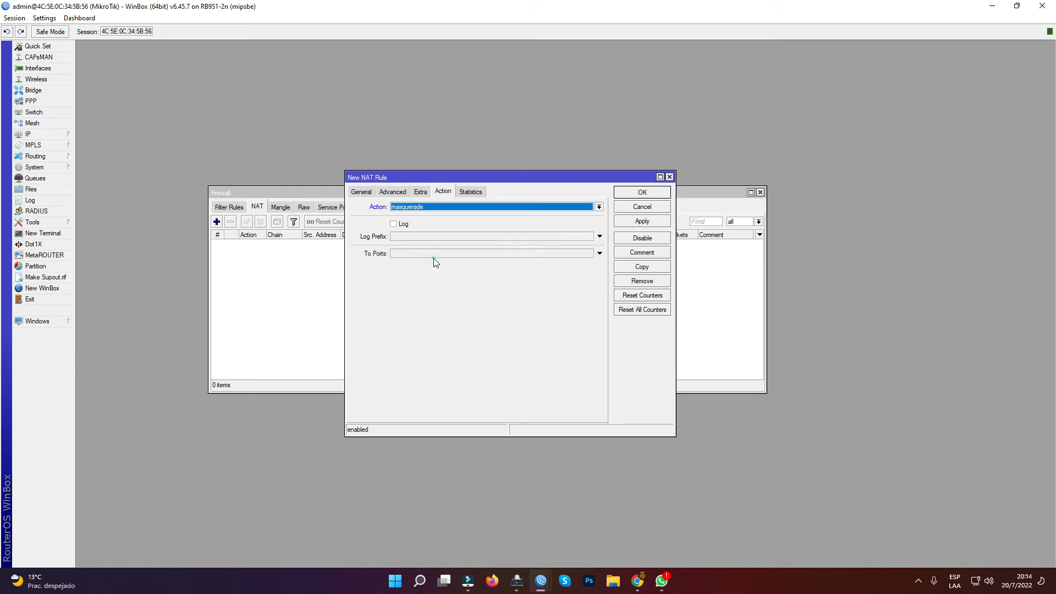
click(632, 222)
click(642, 192)
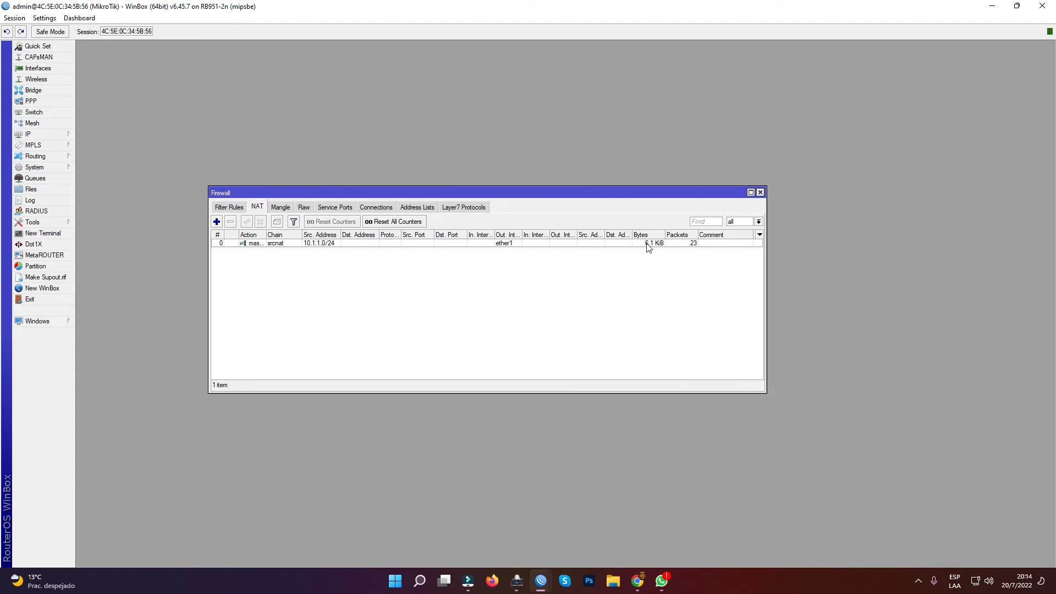
click(759, 191)
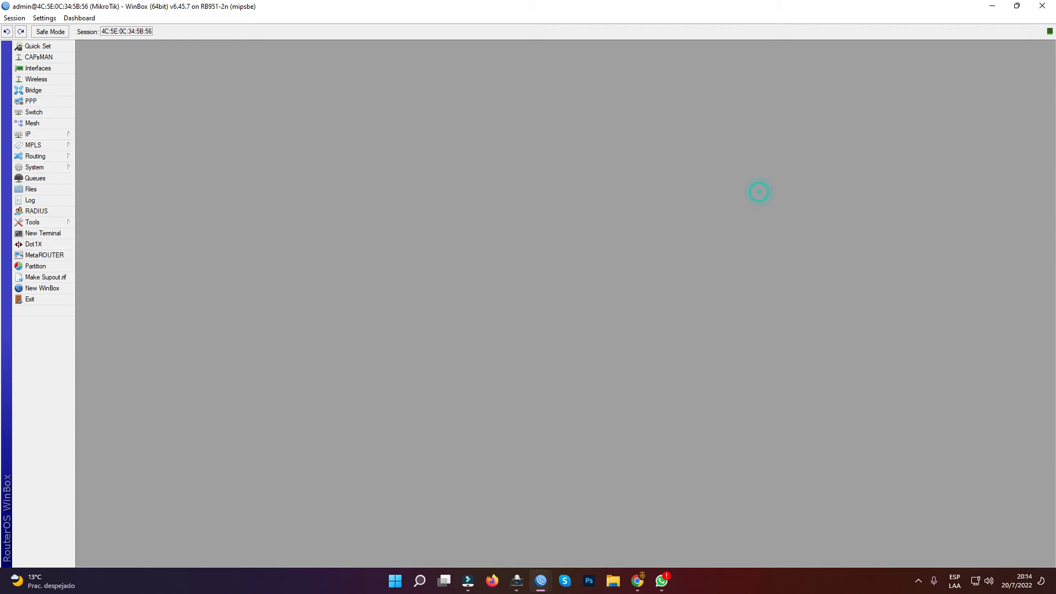
- Test the router's internet connectivity by pinging 8.8.8.8 from a new terminal, and close the terminal
click(41, 233)
drag(257, 139, 482, 206)
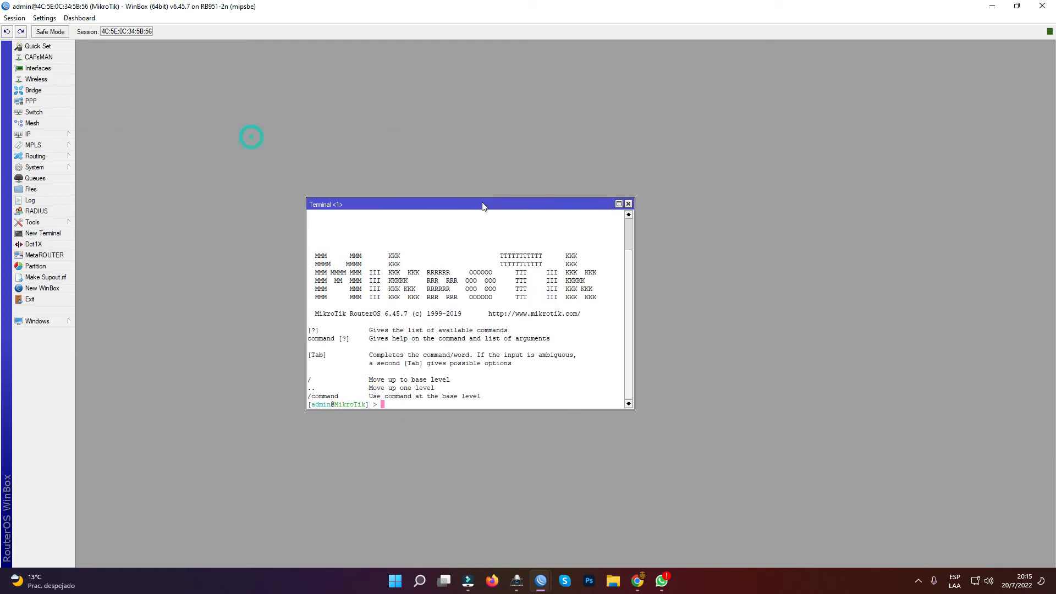
text(ping 8.8.8.8)
key(Return)
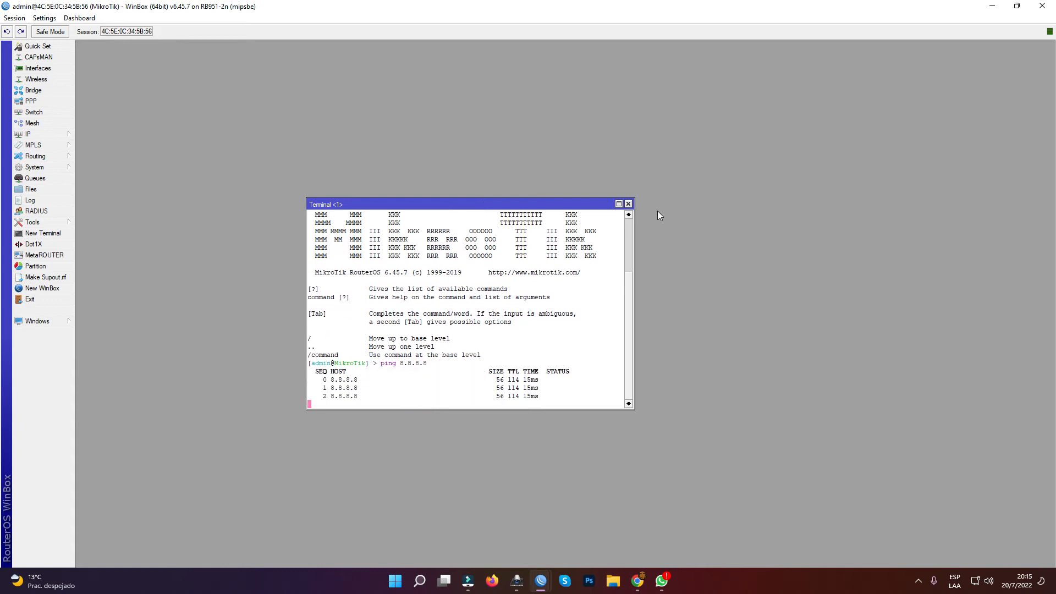
click(628, 204)
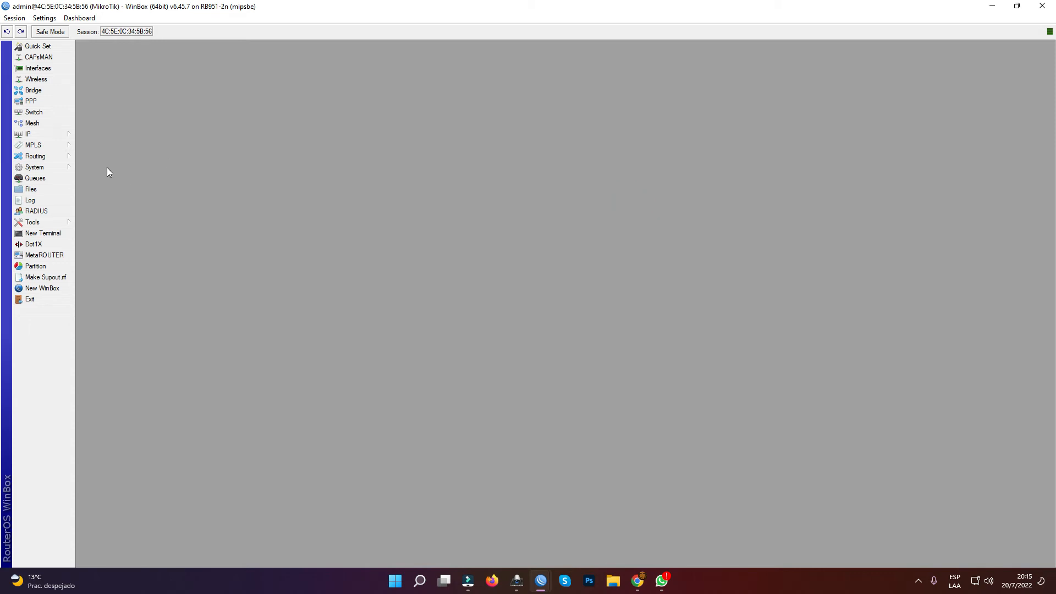
- Enable the wlan1 wireless interface and widen the Type column of the WiFi interface list
click(45, 81)
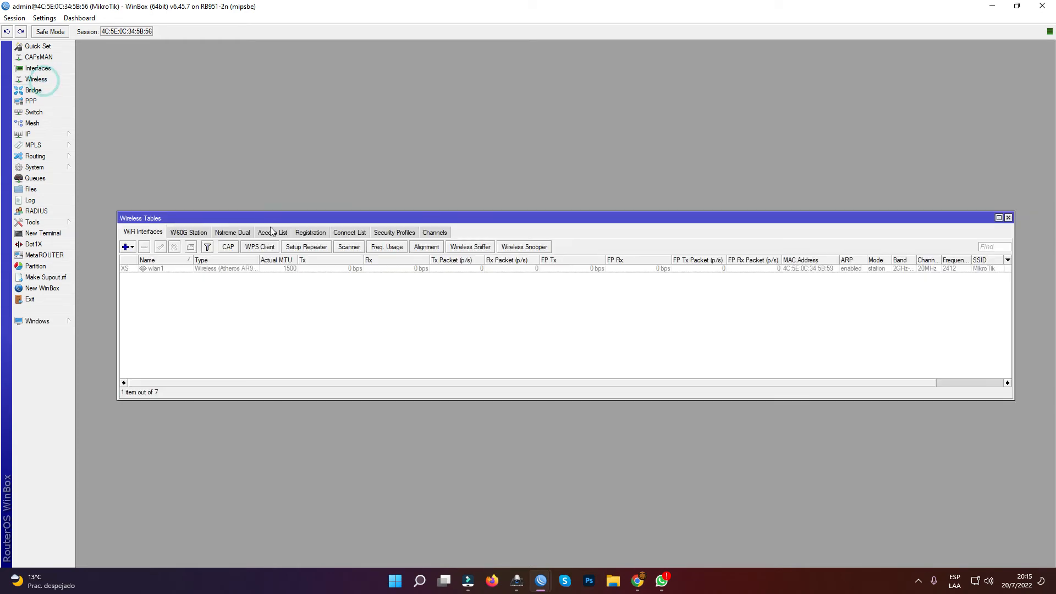
click(182, 270)
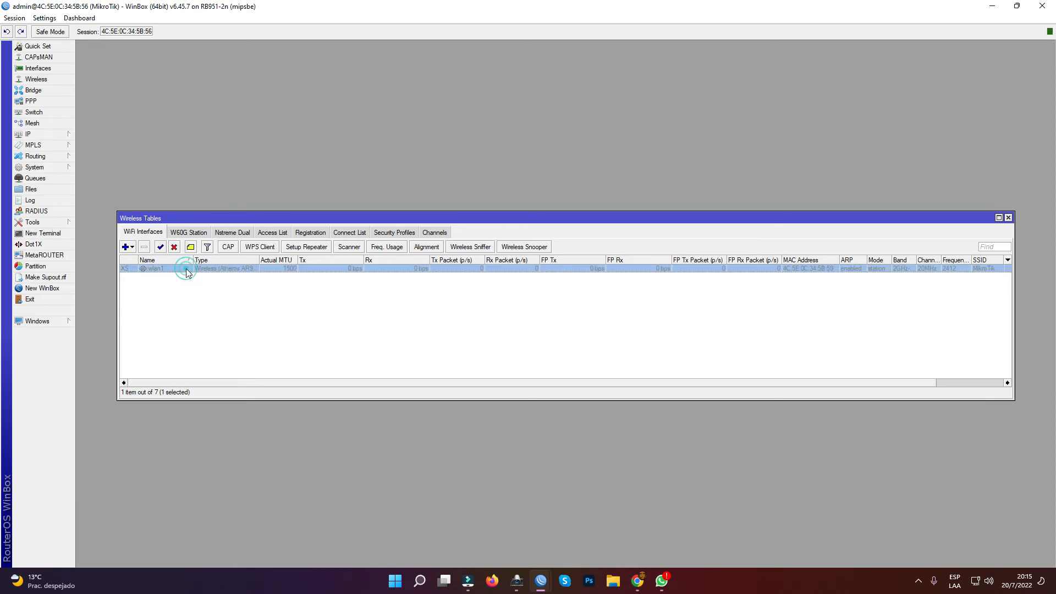
click(160, 248)
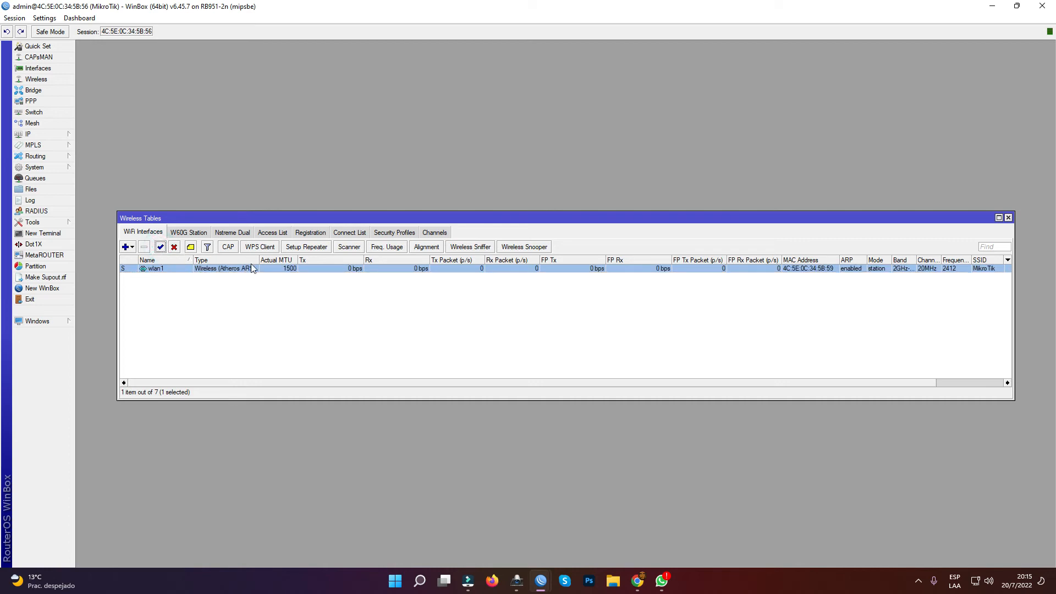
drag(259, 260, 278, 259)
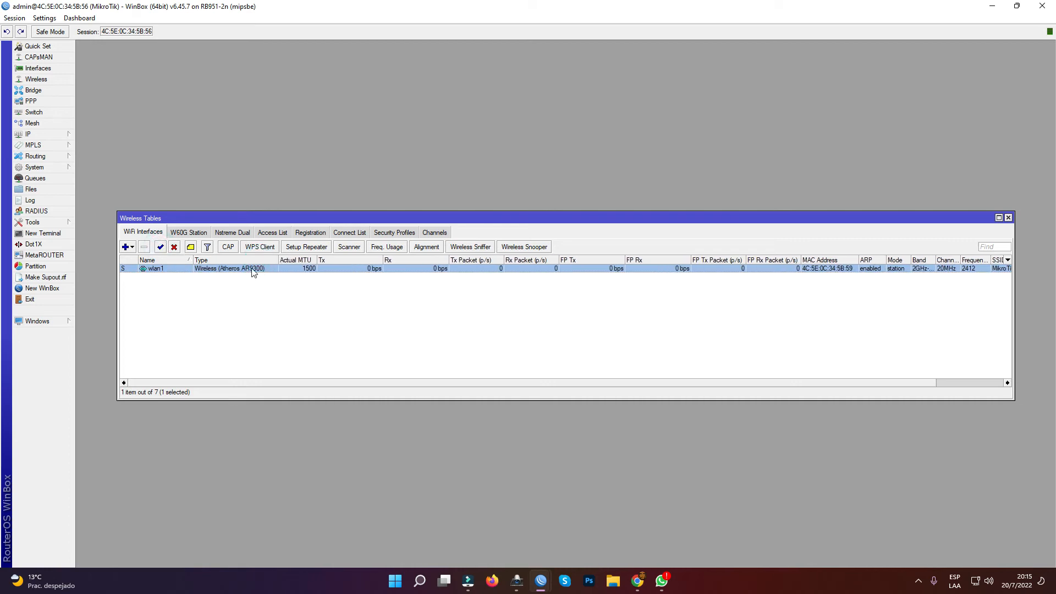
- Open the wlan1 interface settings, enlarge the window to show the wireless options and set the mode to ap bridge
double_click(258, 270)
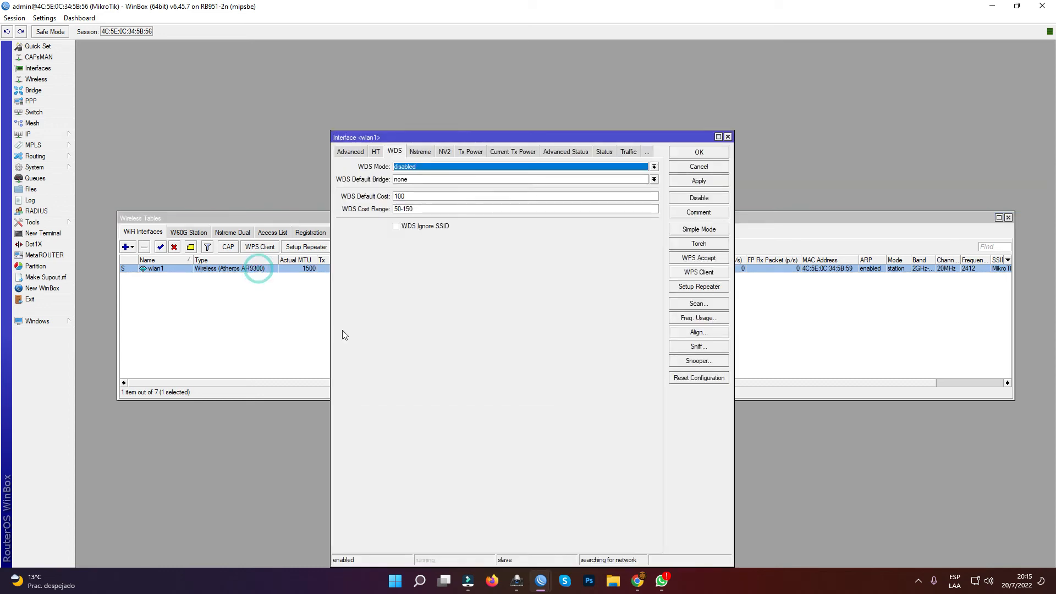
click(352, 152)
drag(330, 165, 236, 162)
drag(538, 136, 604, 82)
click(349, 110)
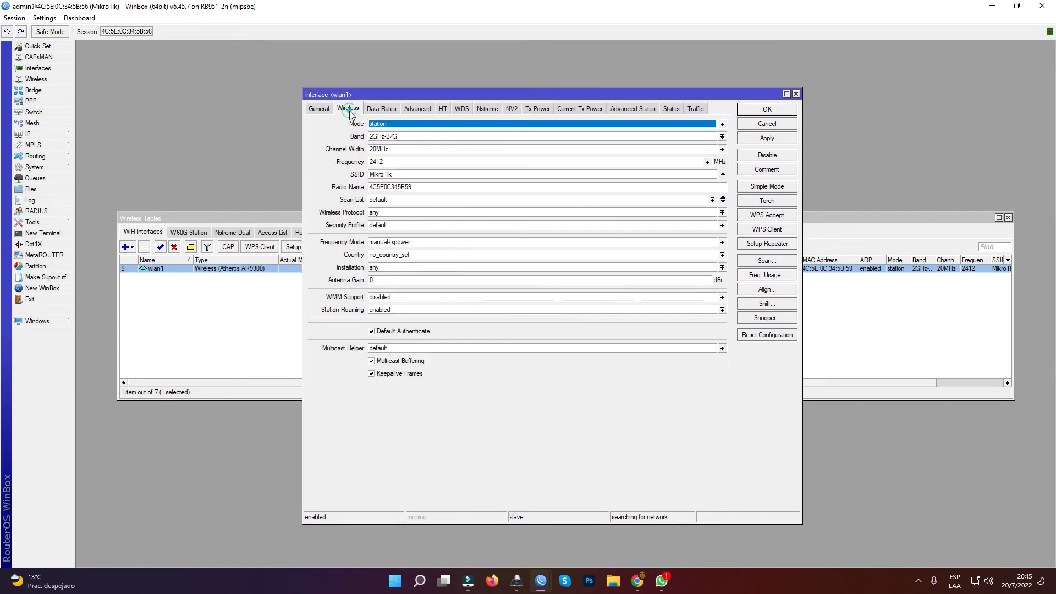
click(390, 124)
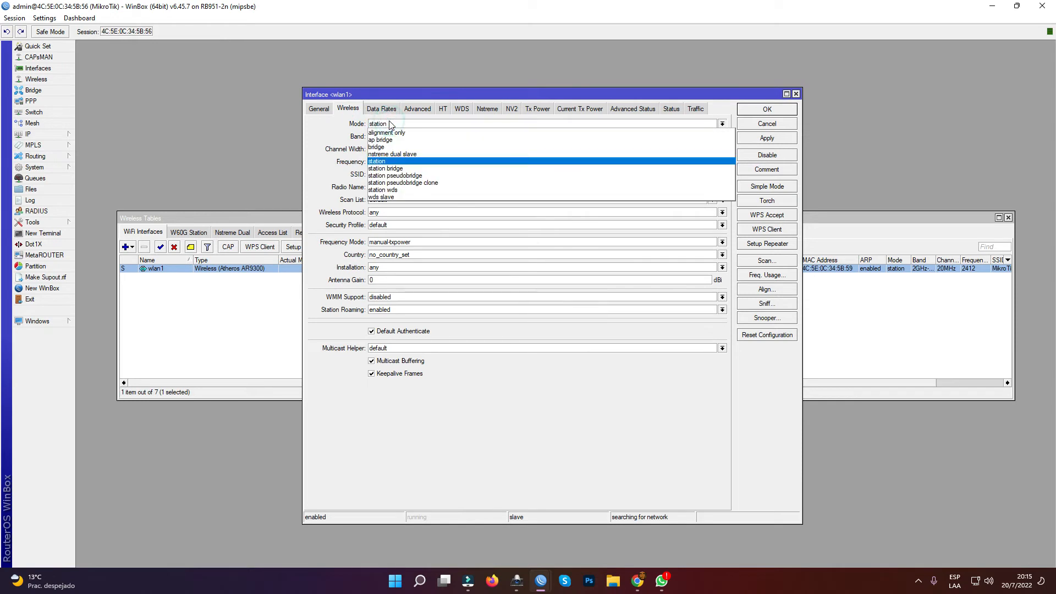
click(395, 141)
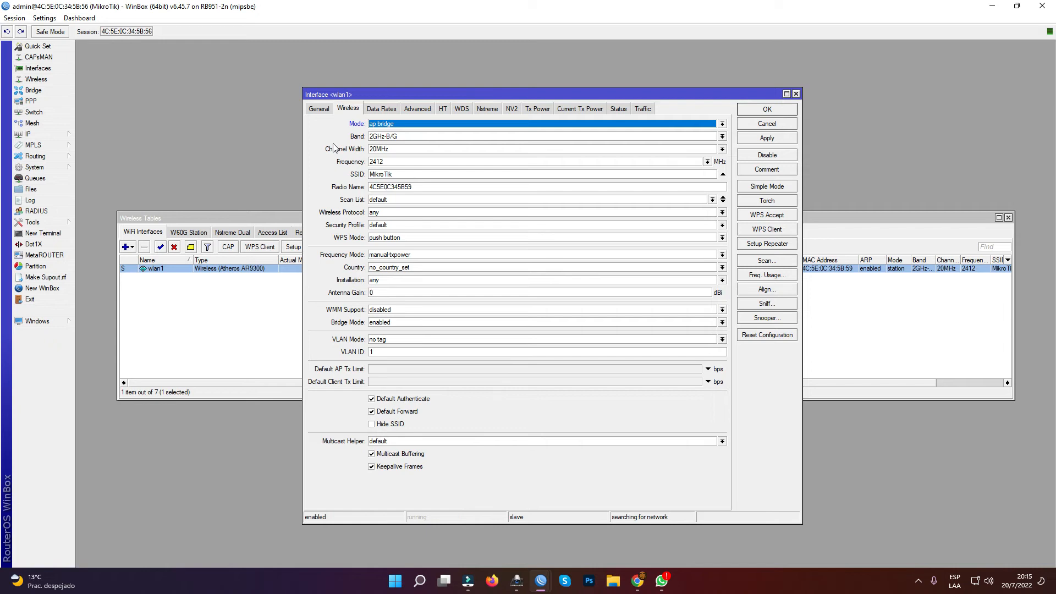
- Set wlan1's band to 2GHz-B/G/N and its frequency to auto
click(722, 137)
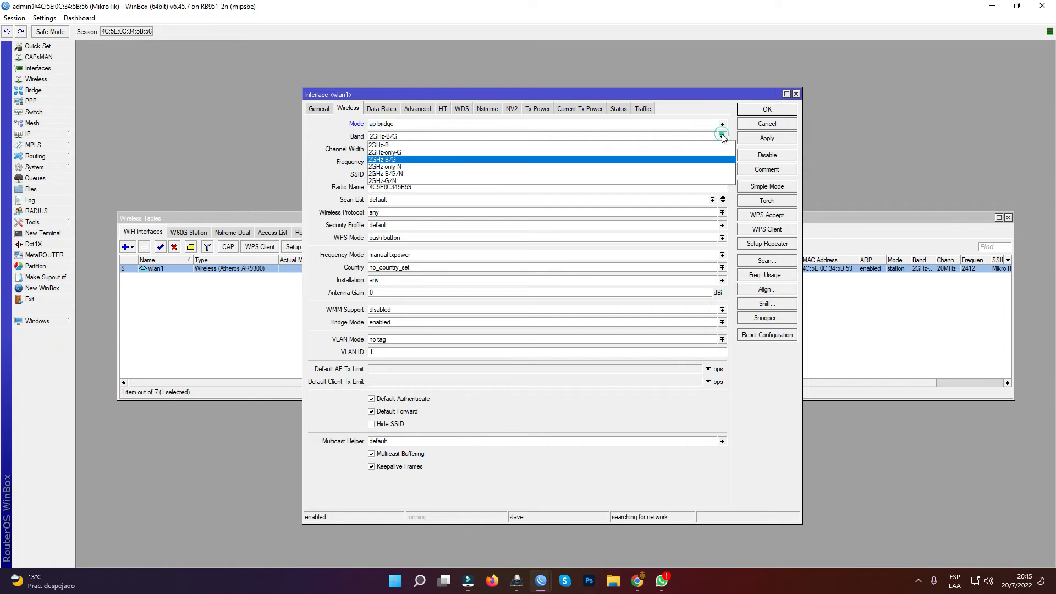
click(592, 174)
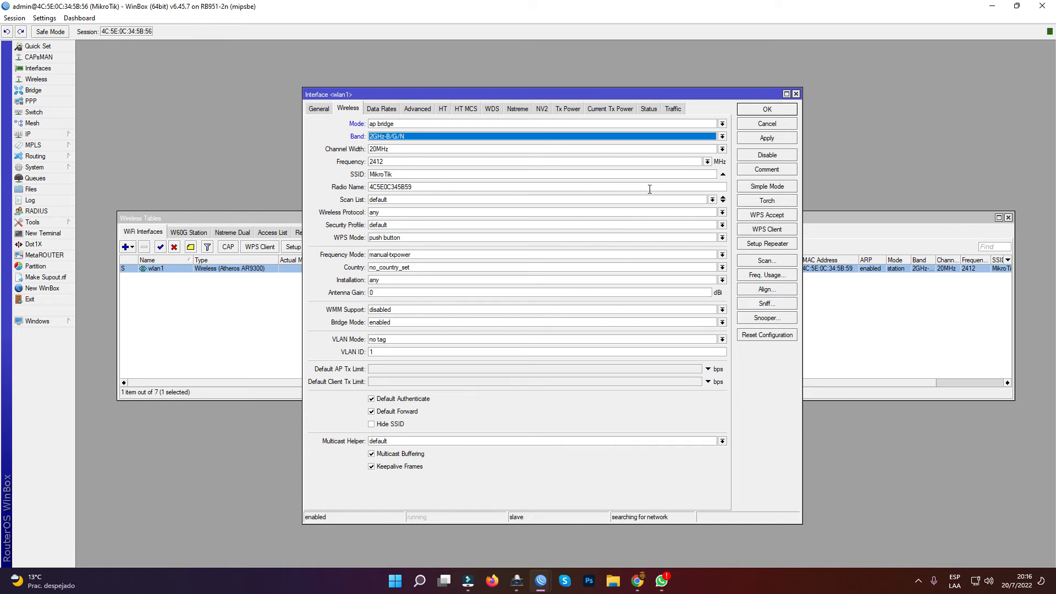
click(707, 162)
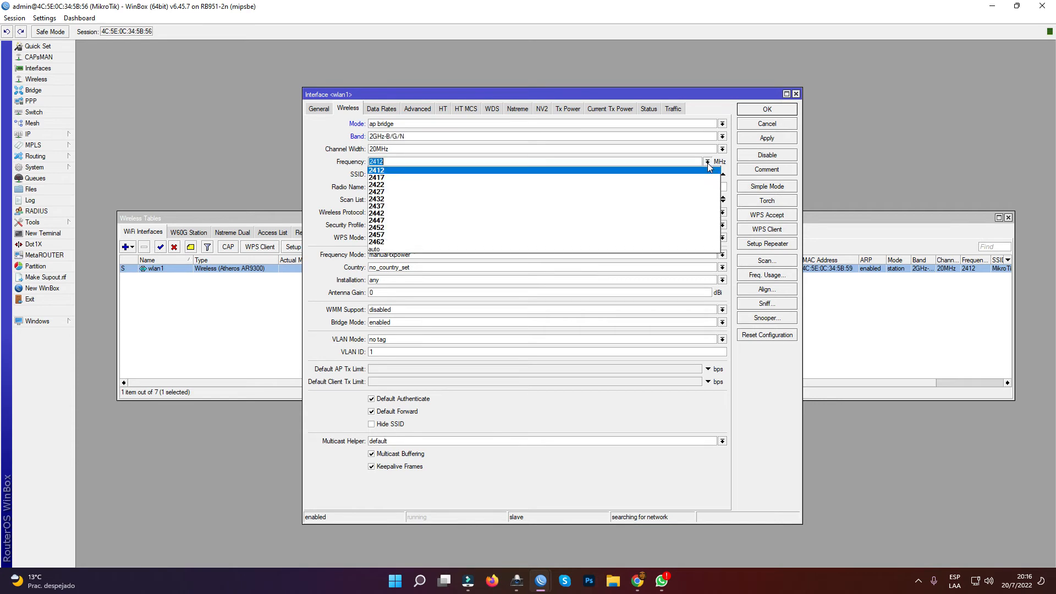
click(543, 249)
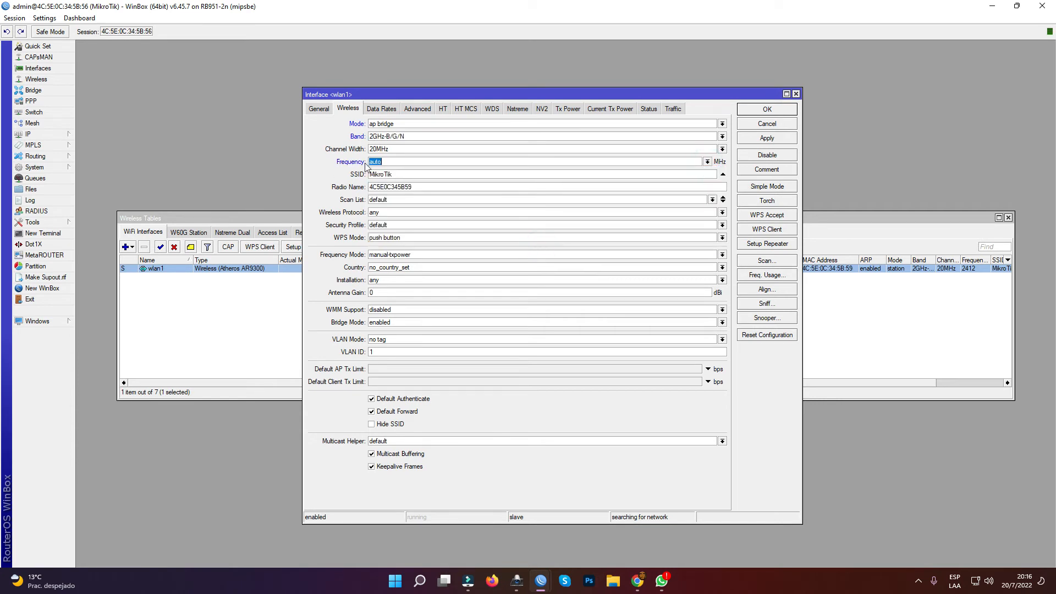
- Set both the SSID and the radio name of wlan1 to SincablesEC
double_click(404, 174)
text(SincablesEC)
click(412, 186)
click(418, 186)
click(411, 174)
double_click(389, 173)
key(ctrl+c)
double_click(399, 187)
key(ctrl+v)
- Set wlan1's wireless protocol to 802.11 and its WPS mode to disabled
click(380, 214)
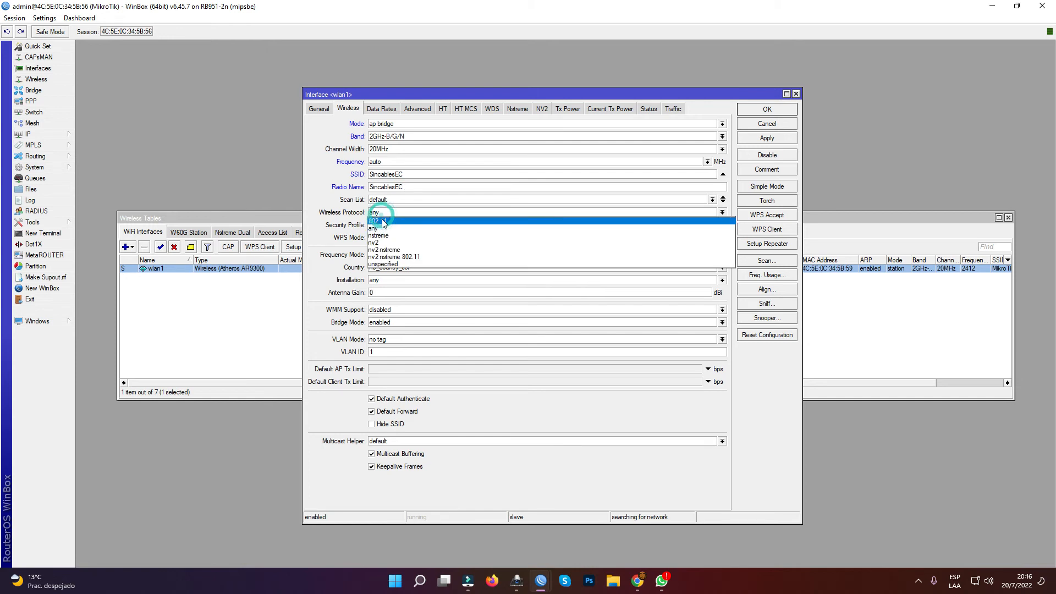
click(383, 221)
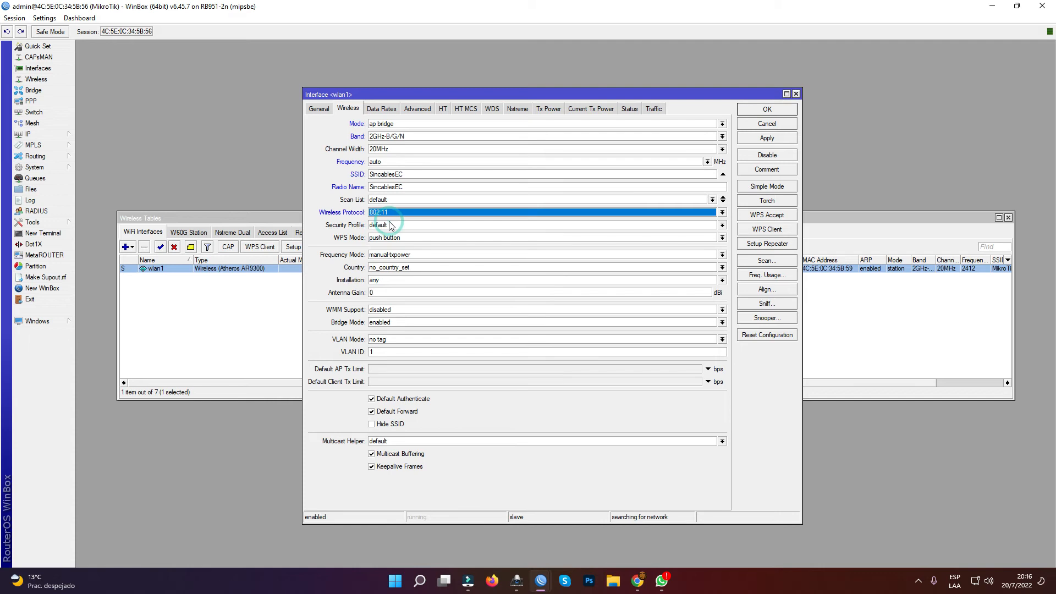
click(394, 238)
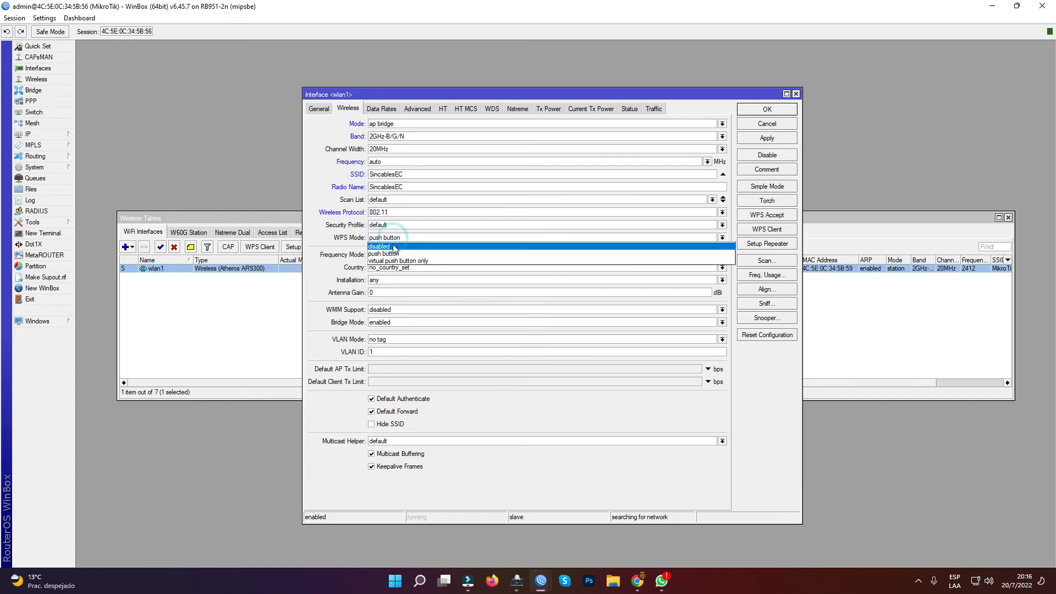
click(394, 247)
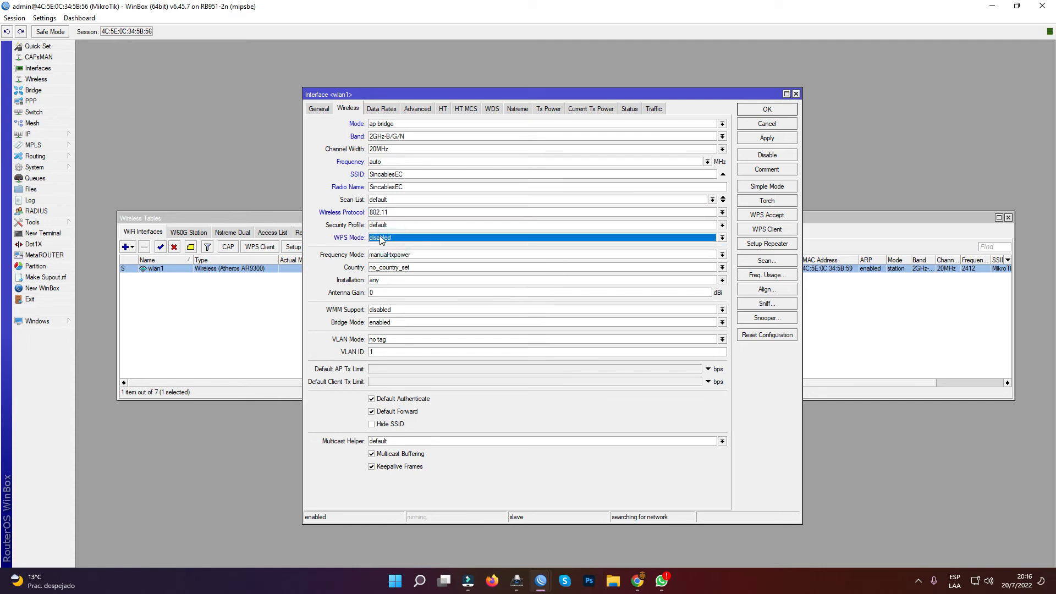
- Set the wireless country of wlan1 to ecuador
click(409, 269)
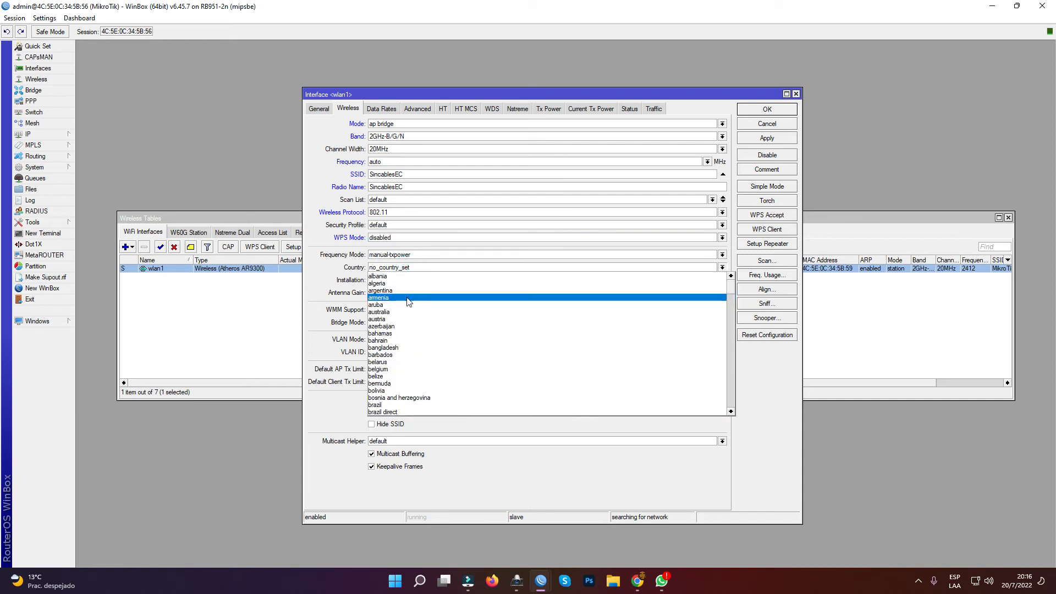
text(ec)
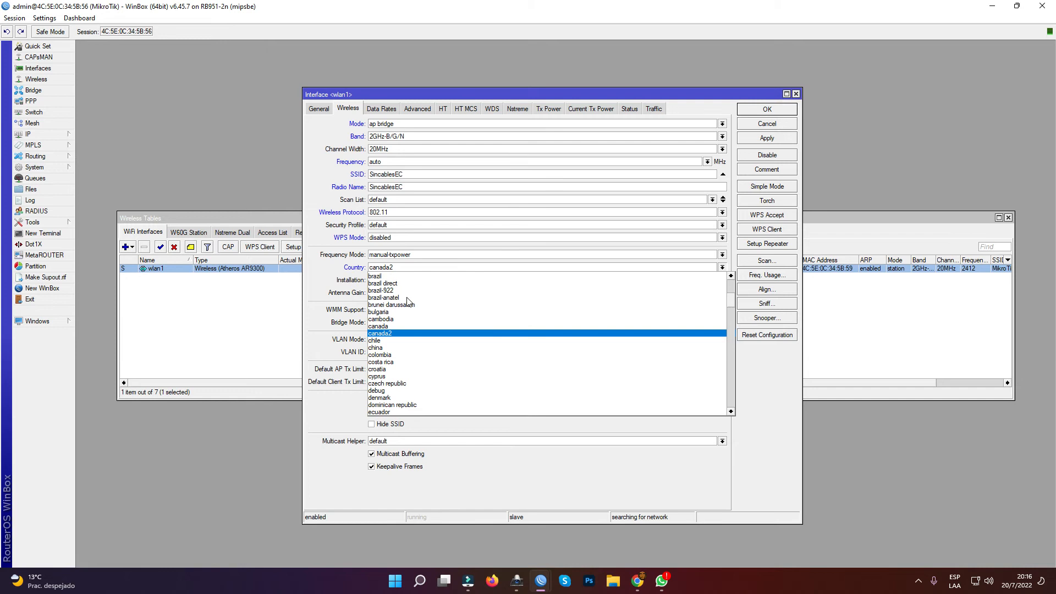
text(ecuador)
key(Return)
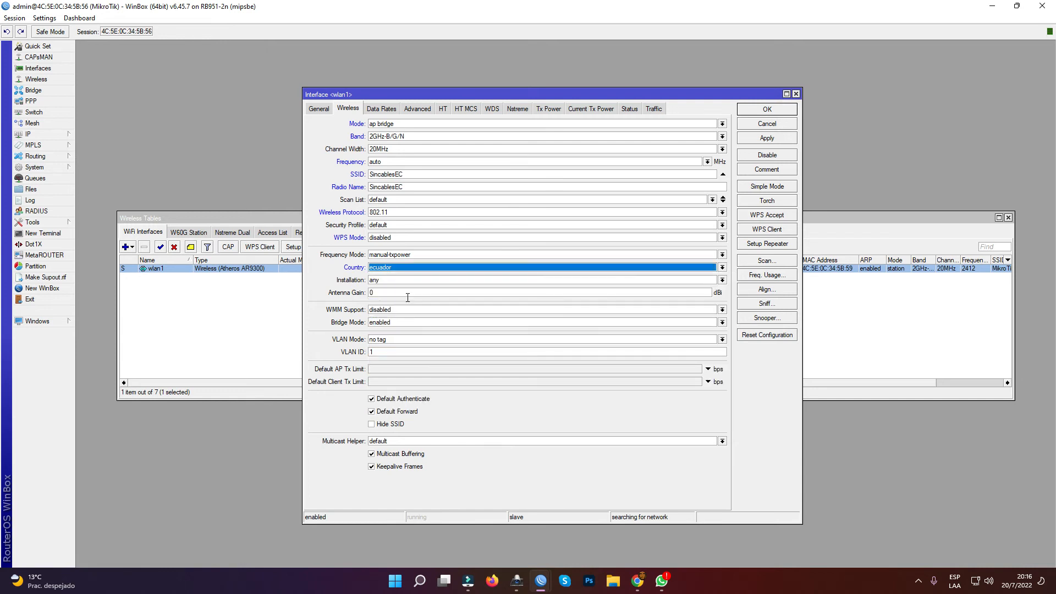
- Set the installation to indoor and the antenna gain to 2 dBi, and apply the wlan1 settings
click(404, 279)
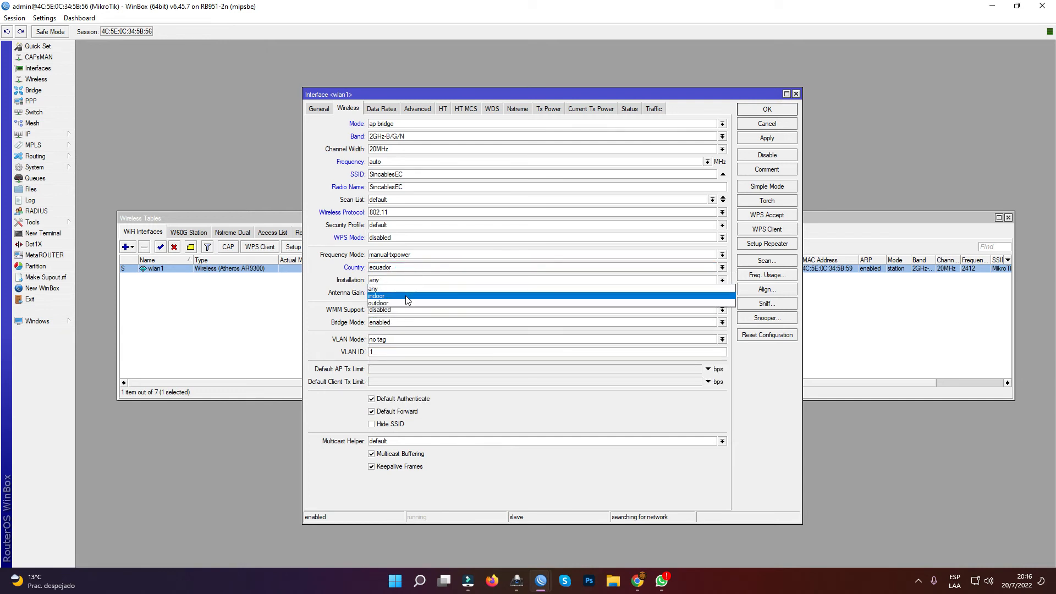
click(407, 300)
click(402, 292)
double_click(402, 291)
text(2)
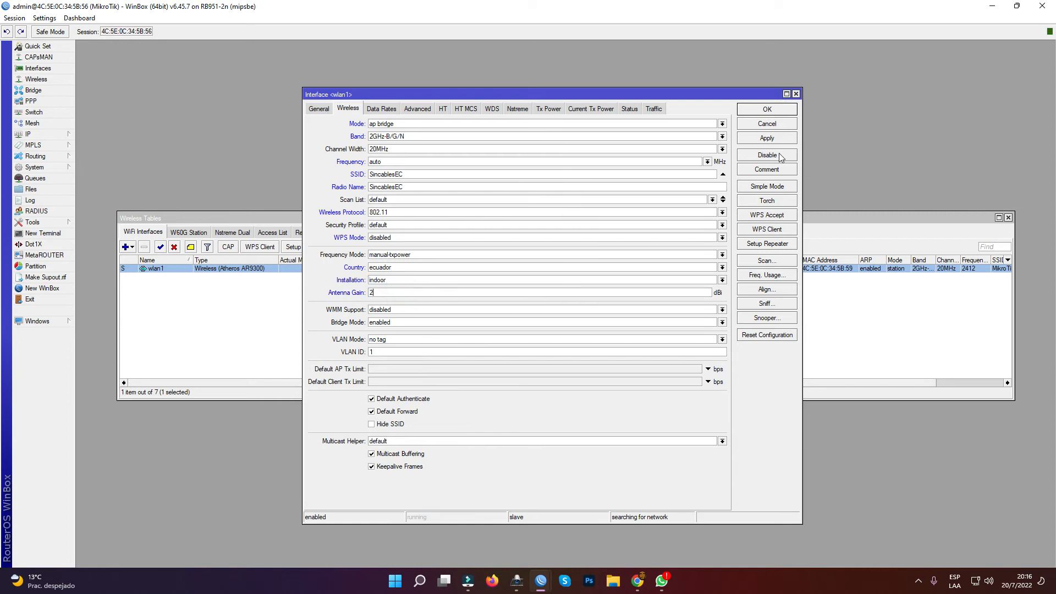
click(763, 142)
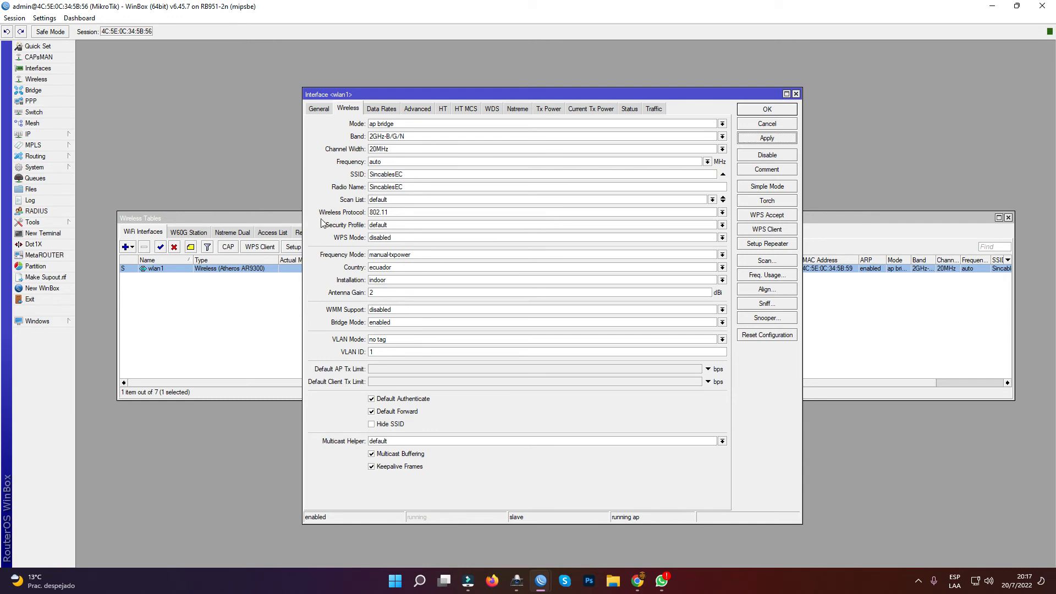
- Open the default wireless security profile and set its mode to dynamic keys
click(253, 218)
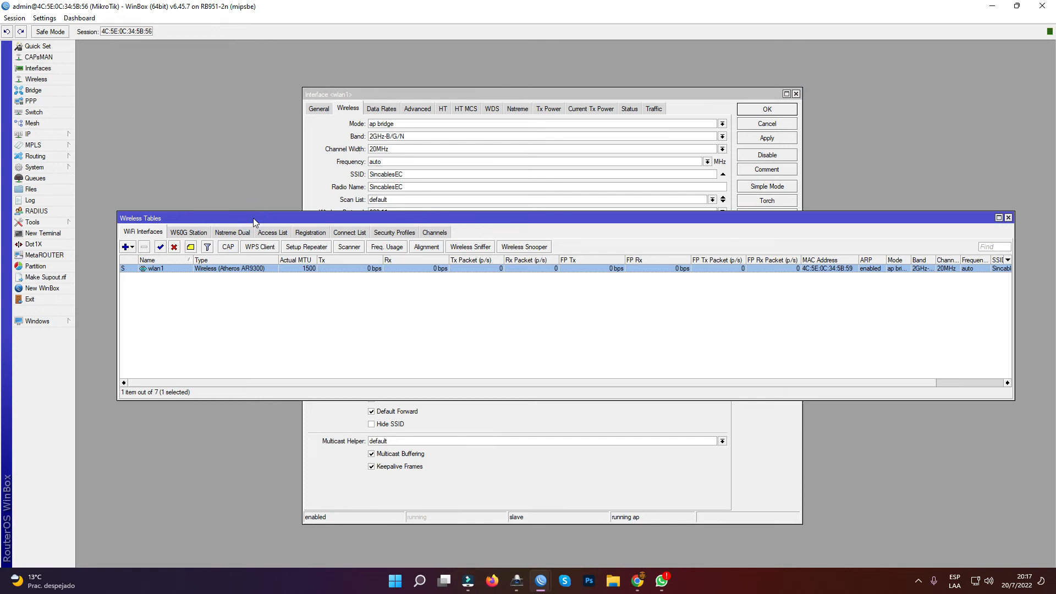
click(401, 232)
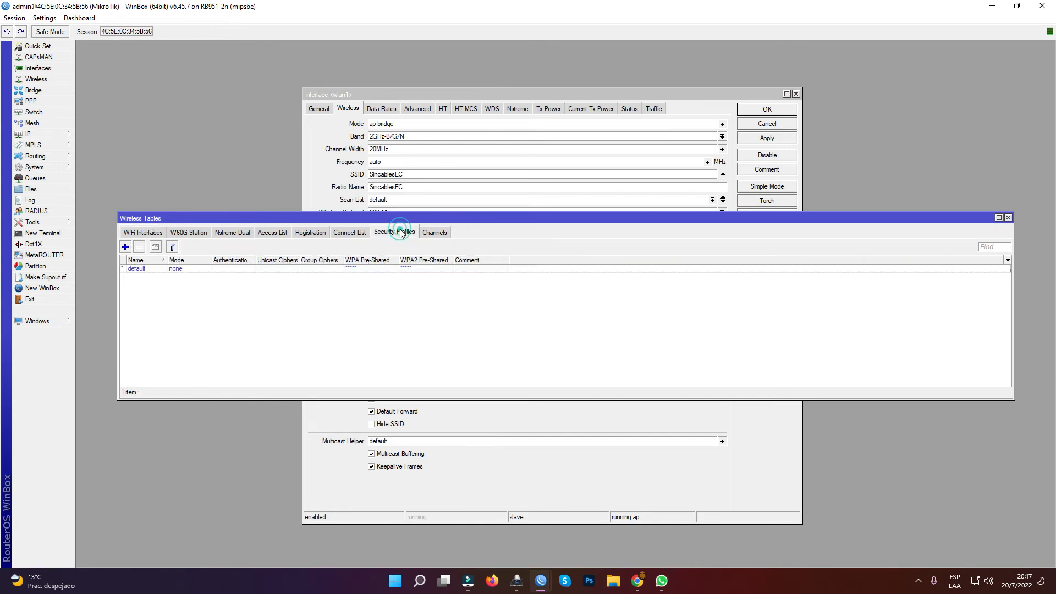
click(139, 269)
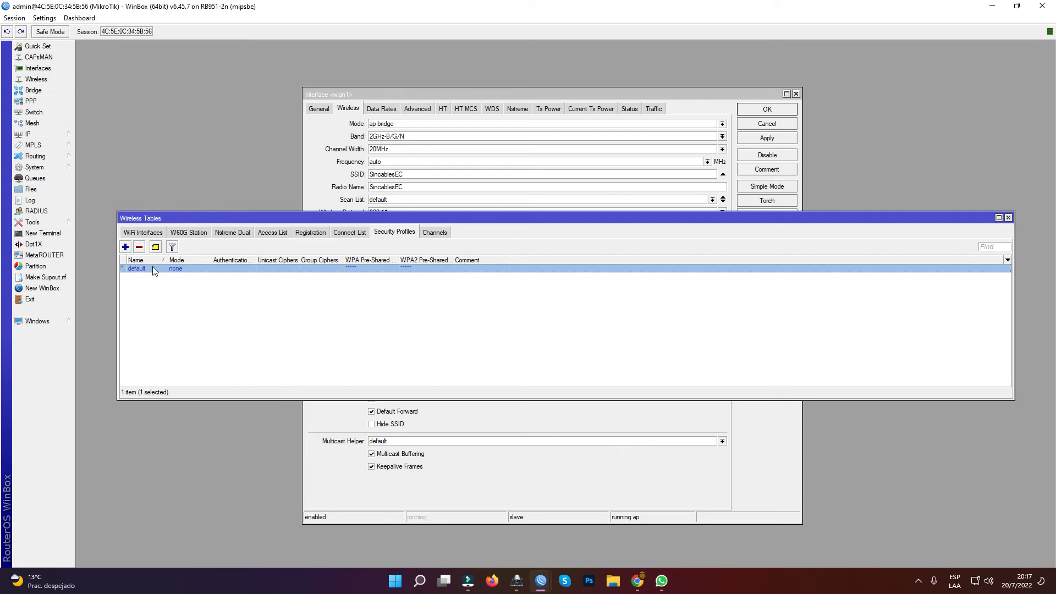
double_click(152, 269)
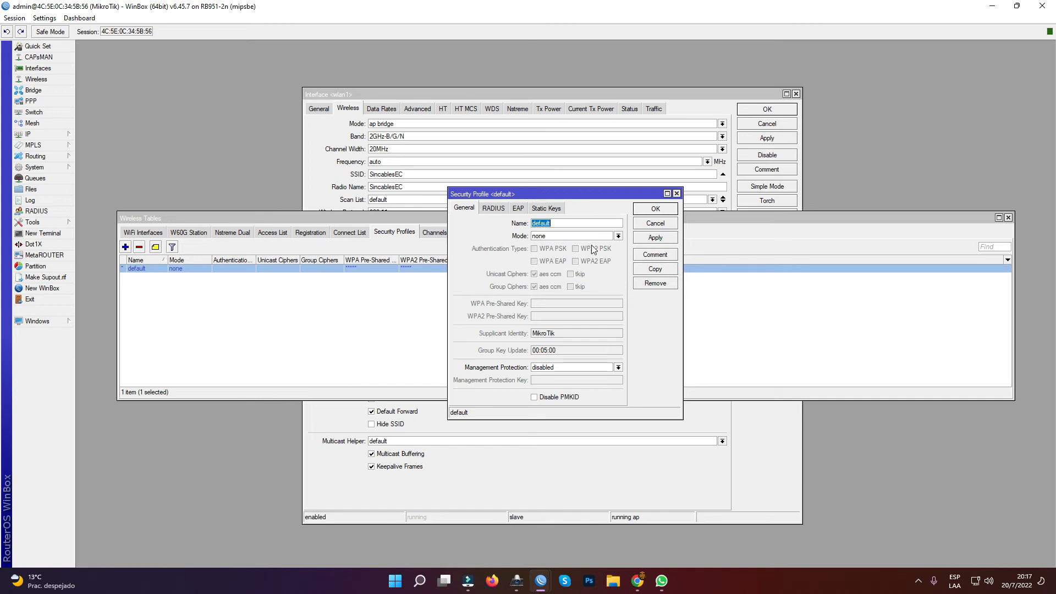
click(616, 237)
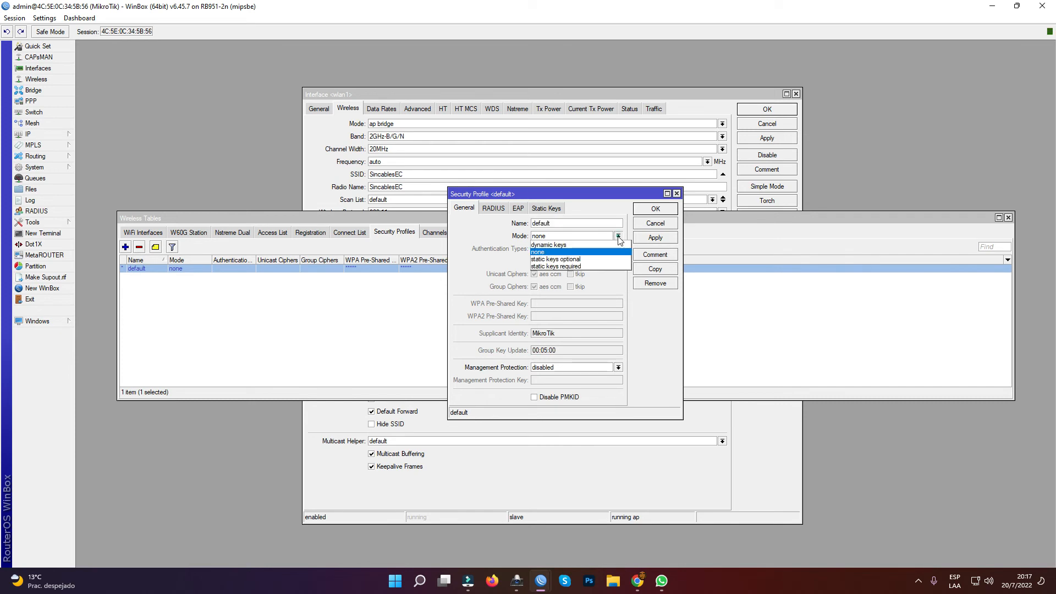
click(600, 245)
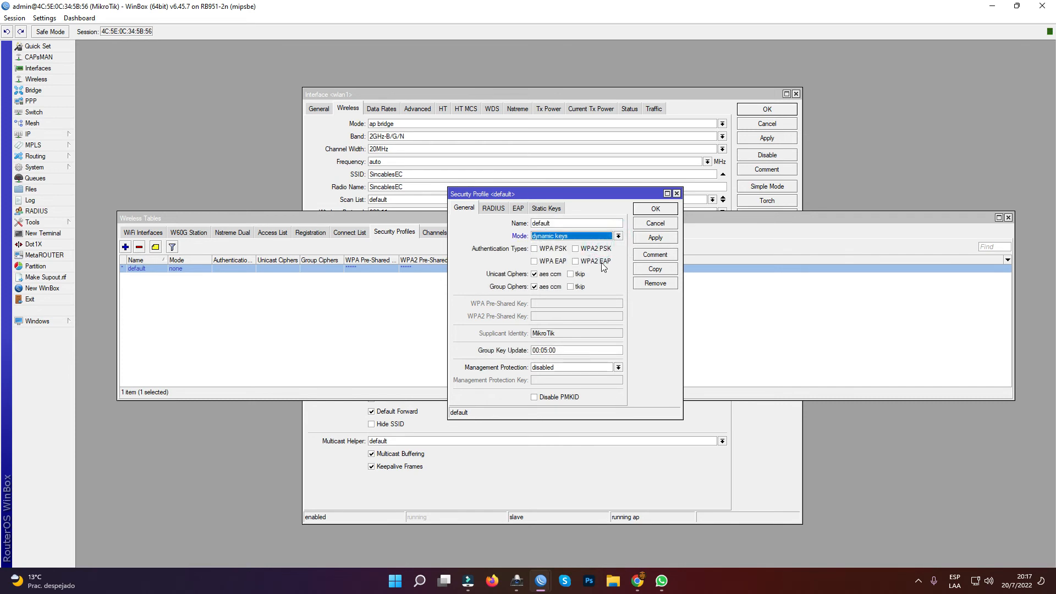
- Enable WPA PSK and WPA2 PSK authentication in the default profile, and add tkip to its unicast and group ciphers
click(551, 249)
click(596, 250)
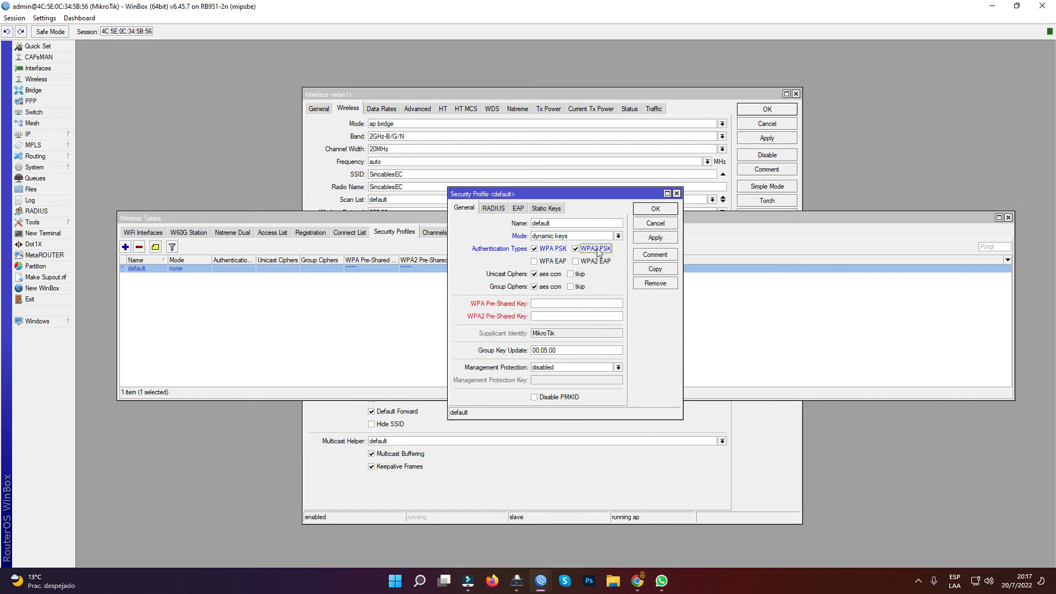
click(580, 274)
click(579, 287)
- Enter the WPA and WPA2 pre-shared keys in the default security profile, then apply and close it
click(553, 302)
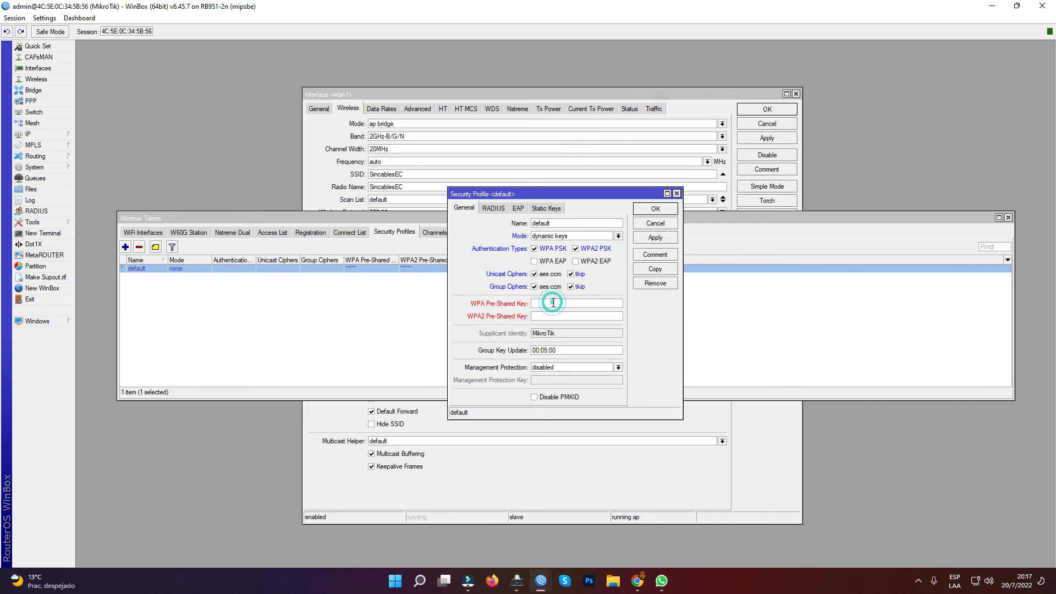
text(******)
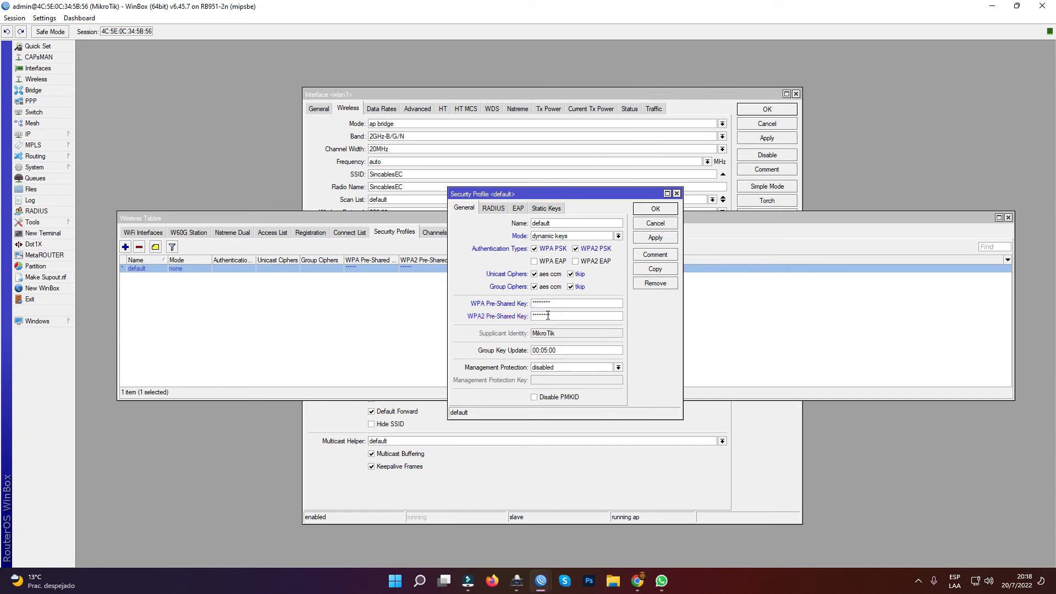
click(655, 237)
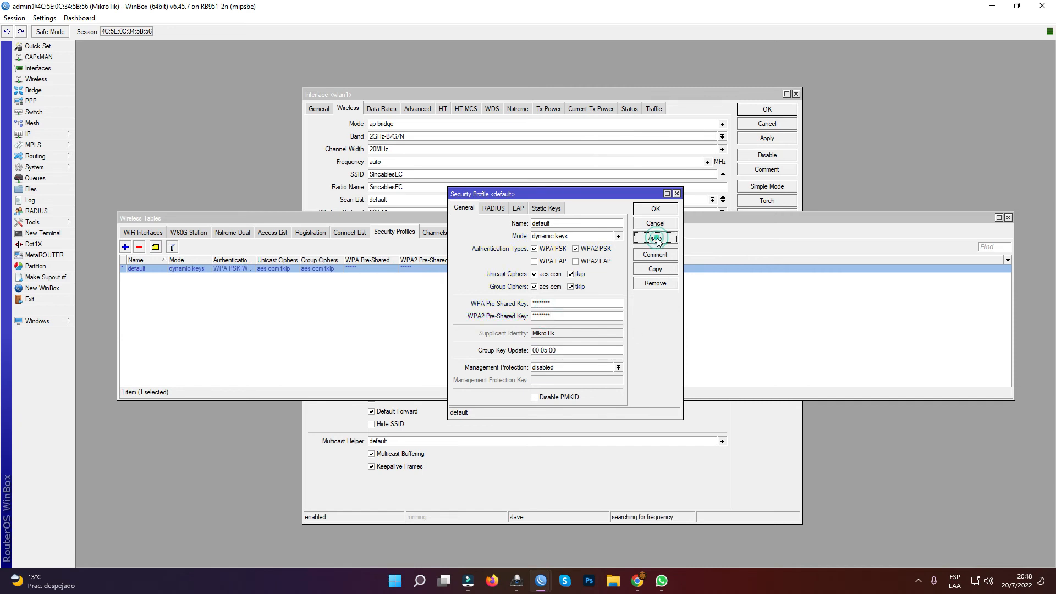
click(655, 209)
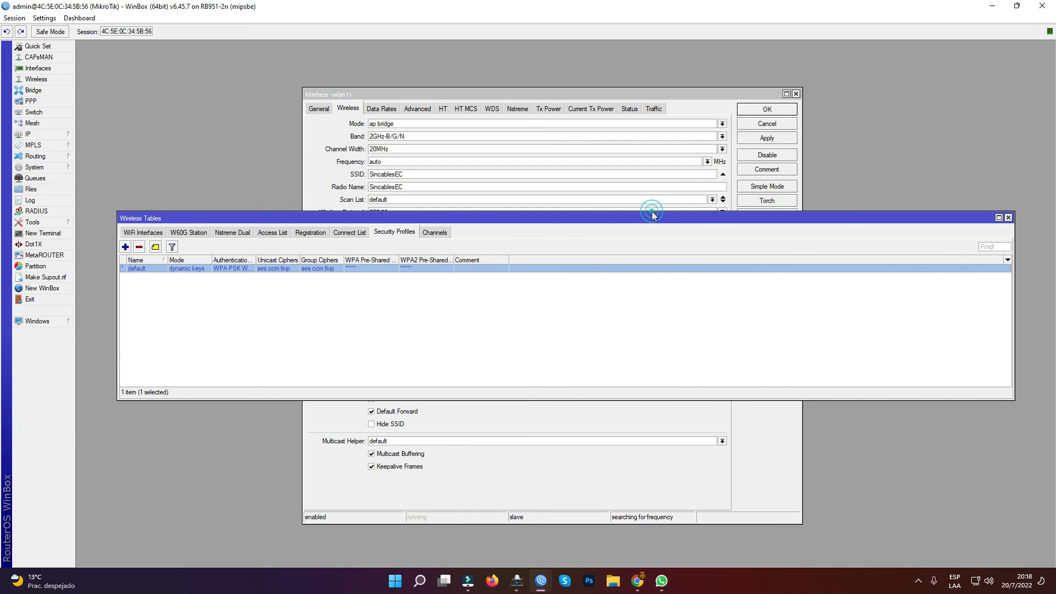
- Return to the wlan1 interface settings, keep the default security profile, and apply and close them
click(503, 94)
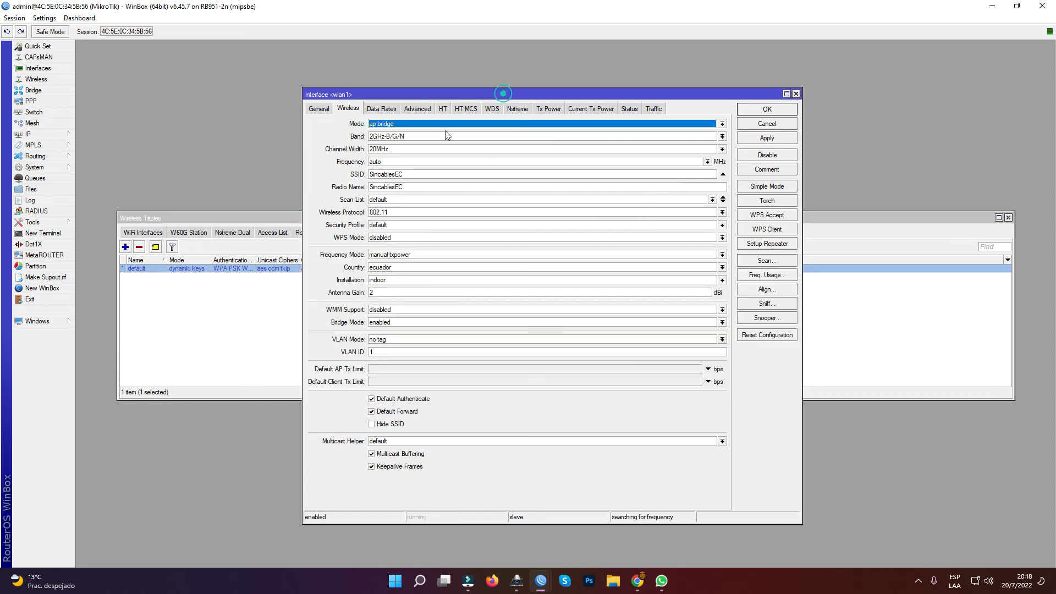
click(408, 228)
click(413, 236)
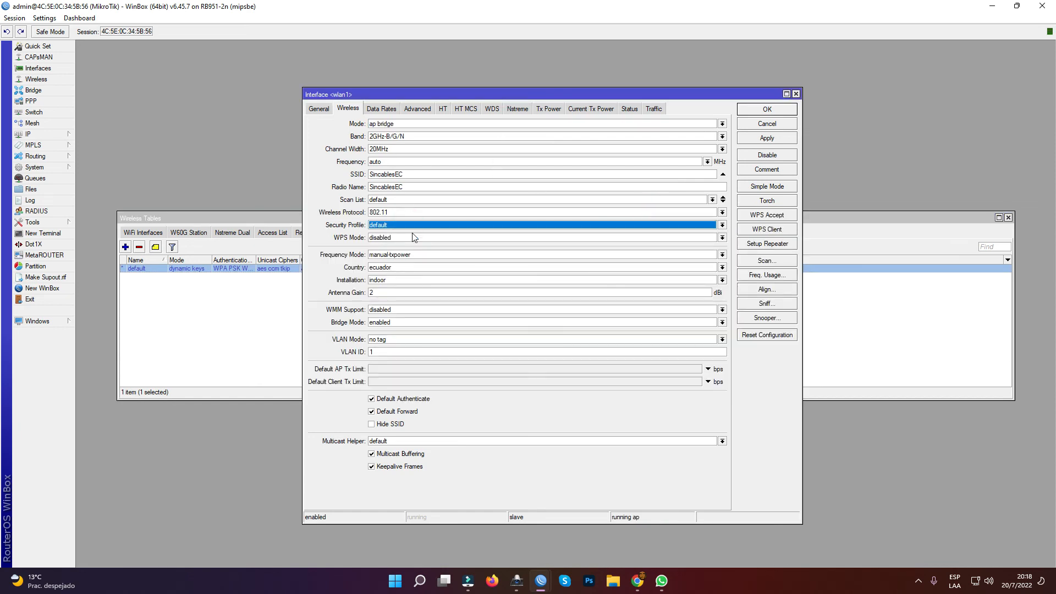
click(770, 141)
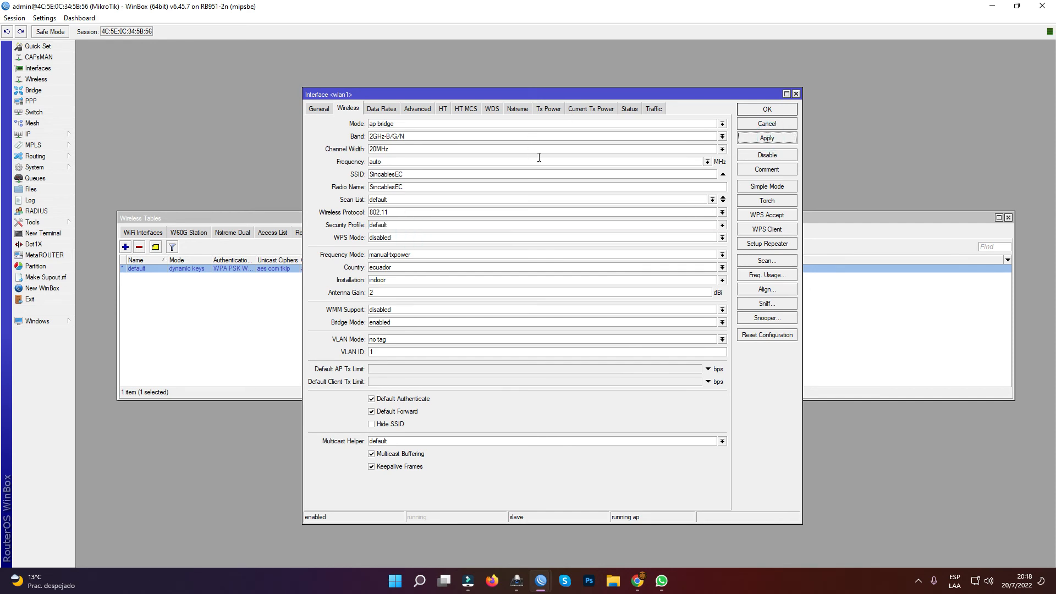
click(768, 110)
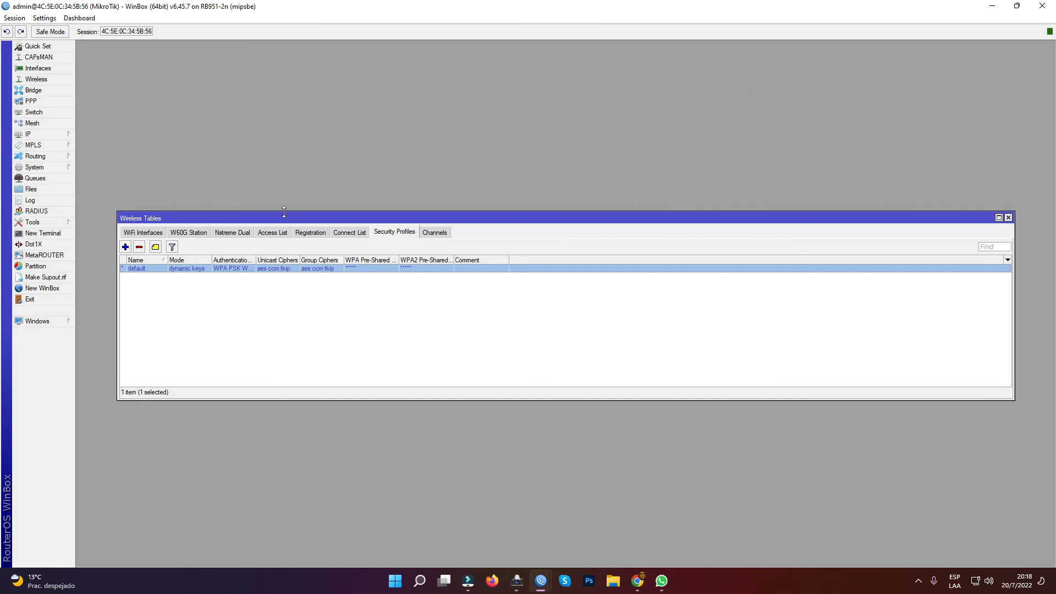
drag(292, 220, 280, 192)
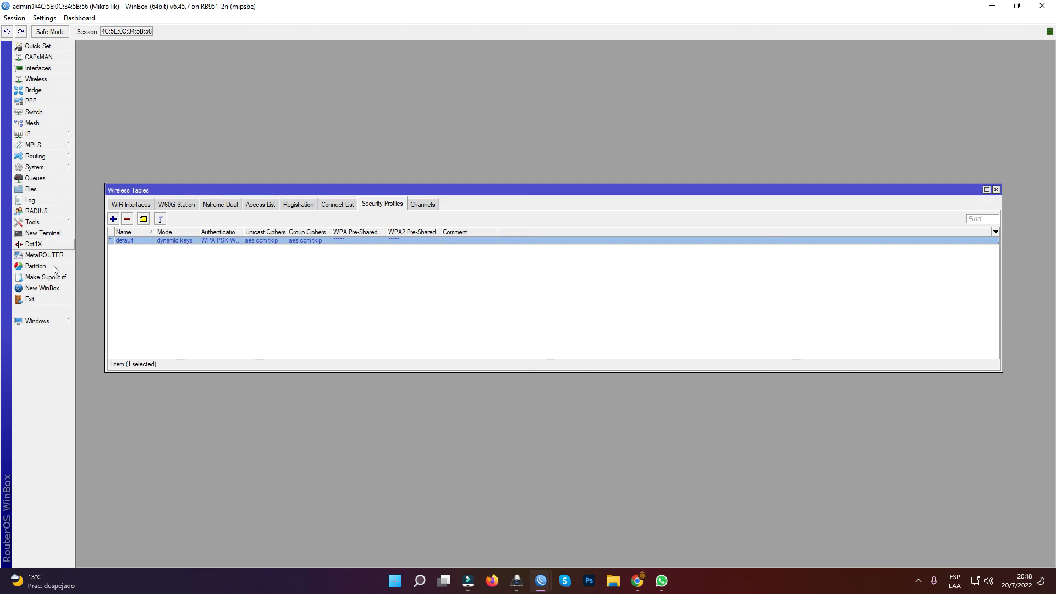
click(54, 126)
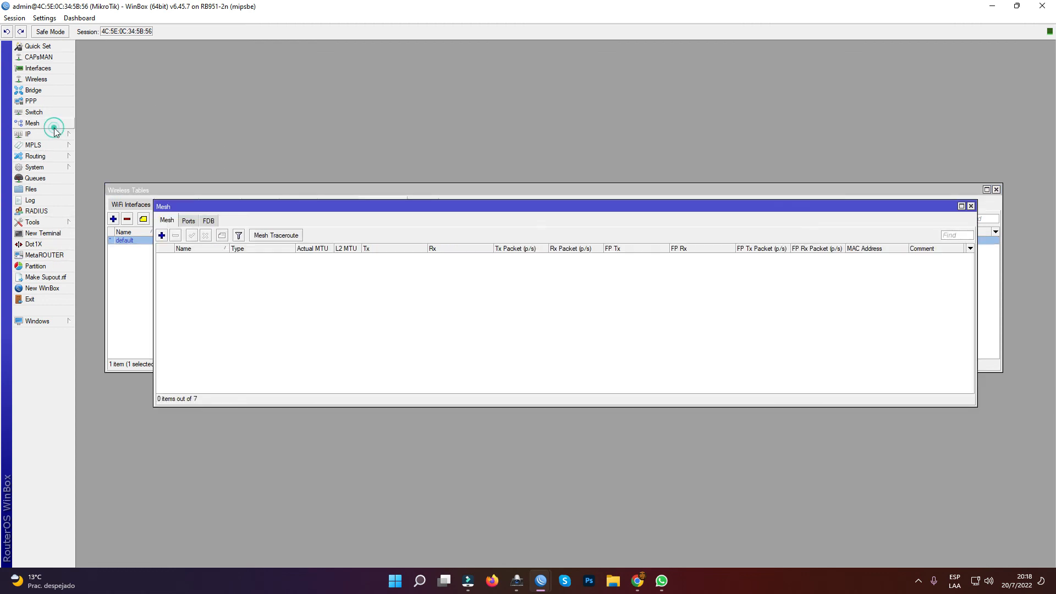
click(54, 135)
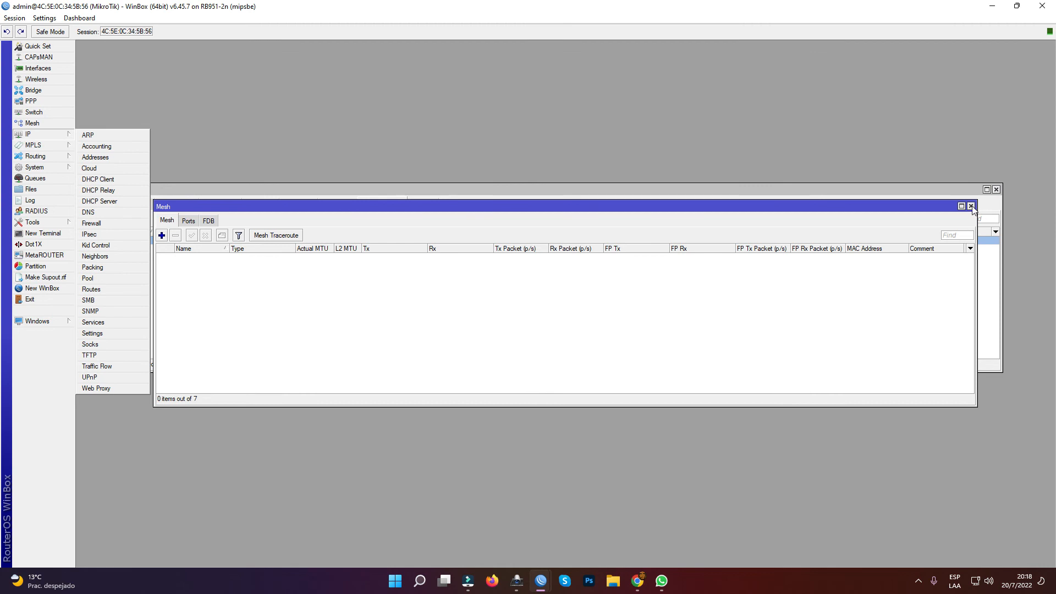
click(970, 205)
- Check the servers in the router's IP DNS settings, leaving the manual server list empty
click(41, 135)
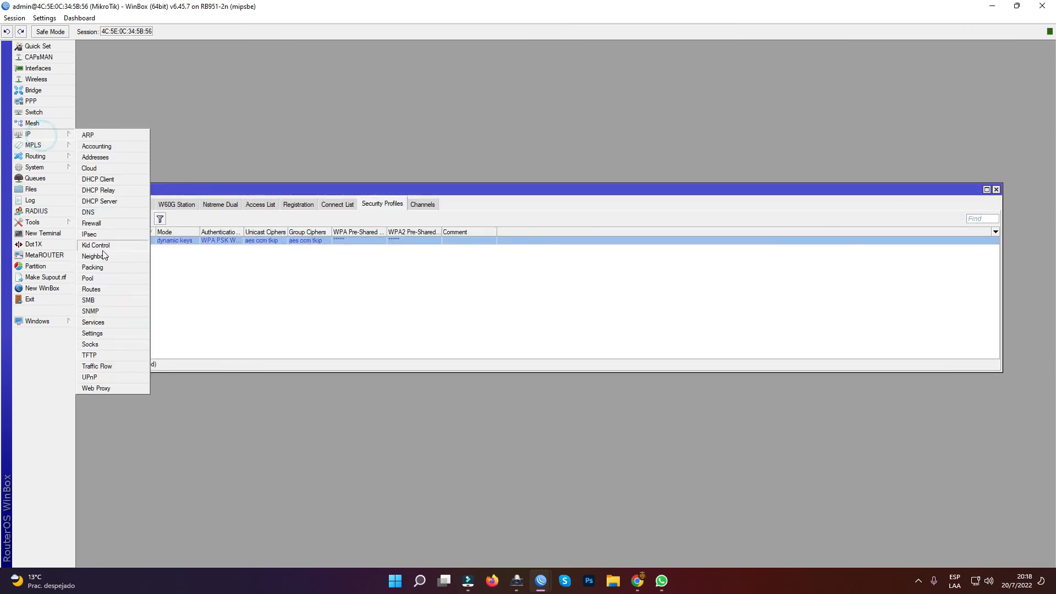
click(102, 213)
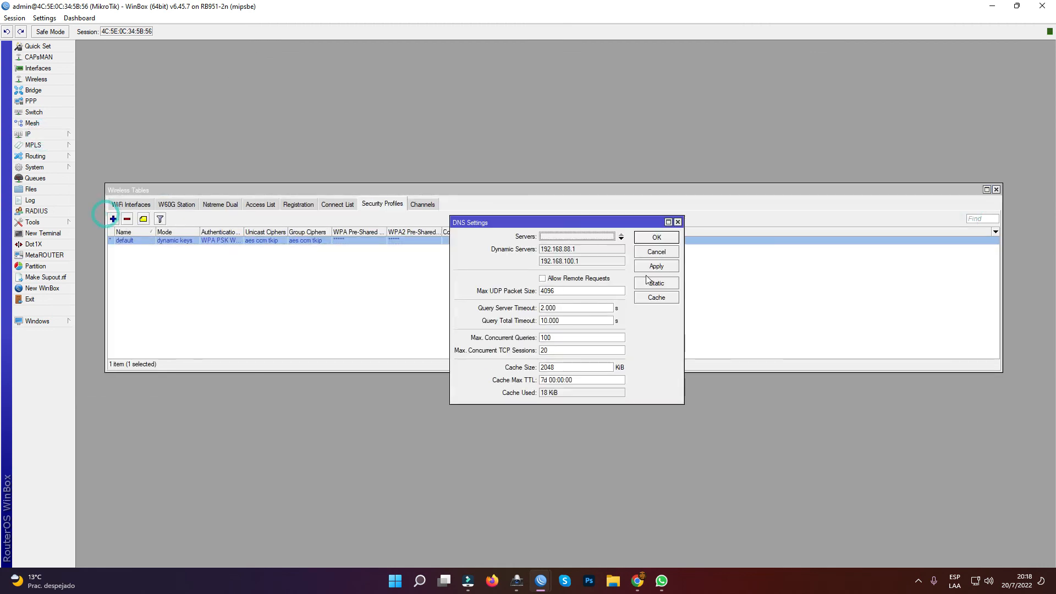
click(571, 236)
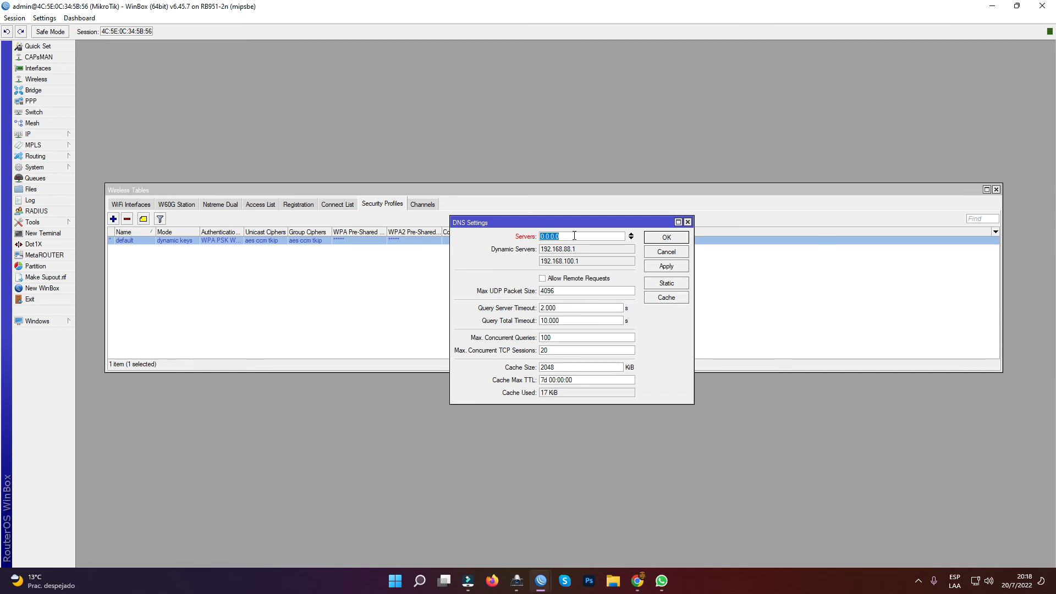
click(632, 236)
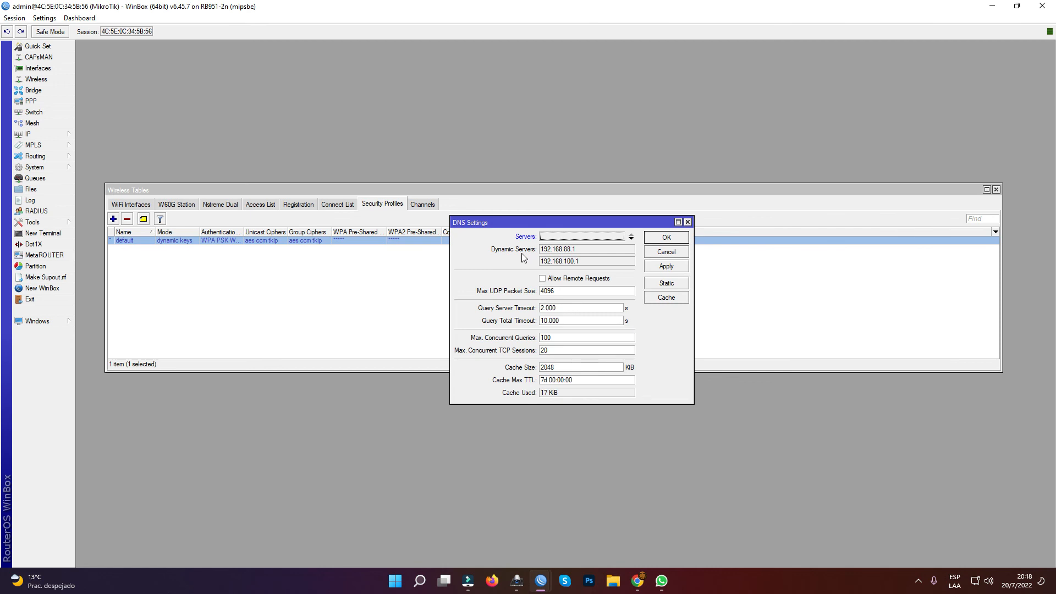
click(660, 238)
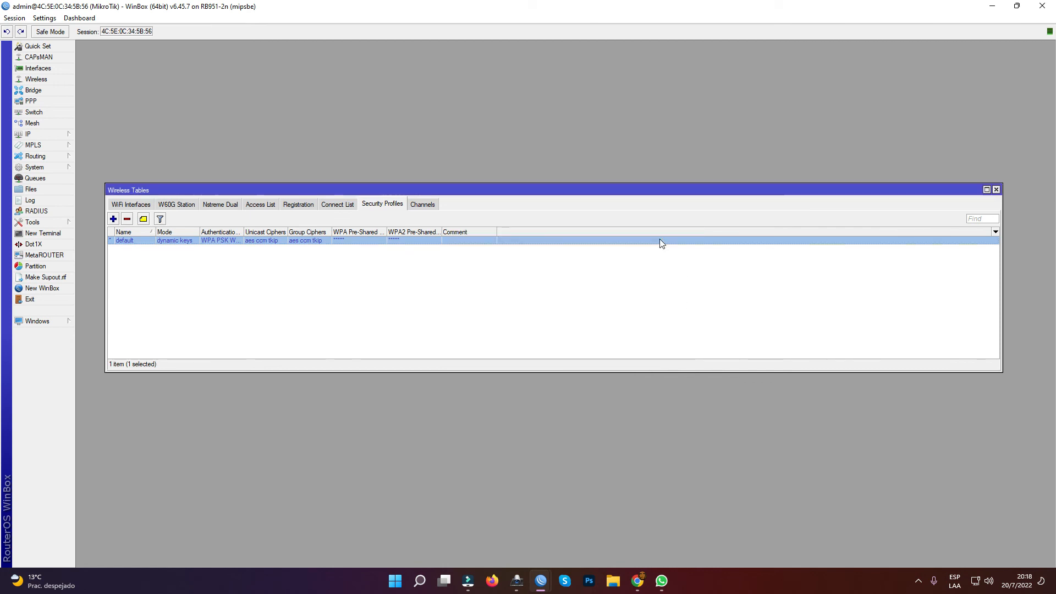
- Test name resolution and internet access by pinging google.com from a new router terminal, then stop the ping
click(43, 234)
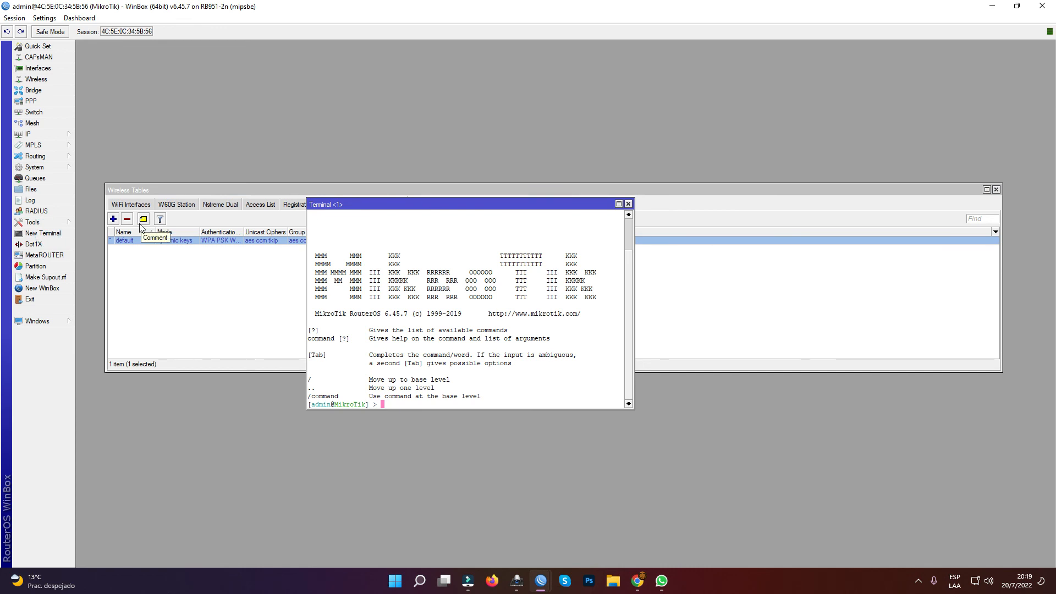
text(ping google.con)
key(BackSpace)
text(m)
key(Return)
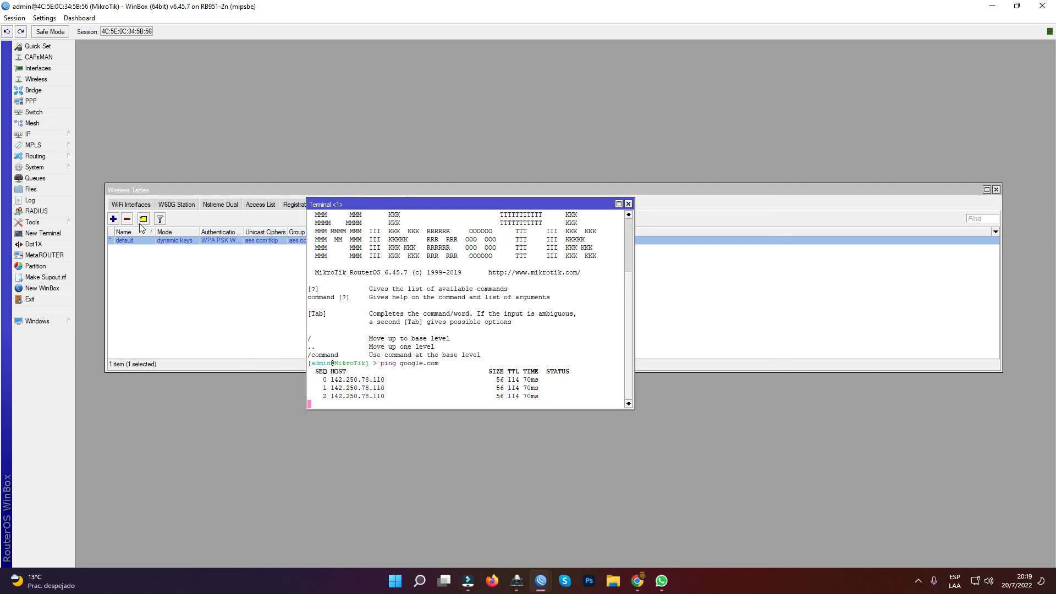
key(ctrl+c)
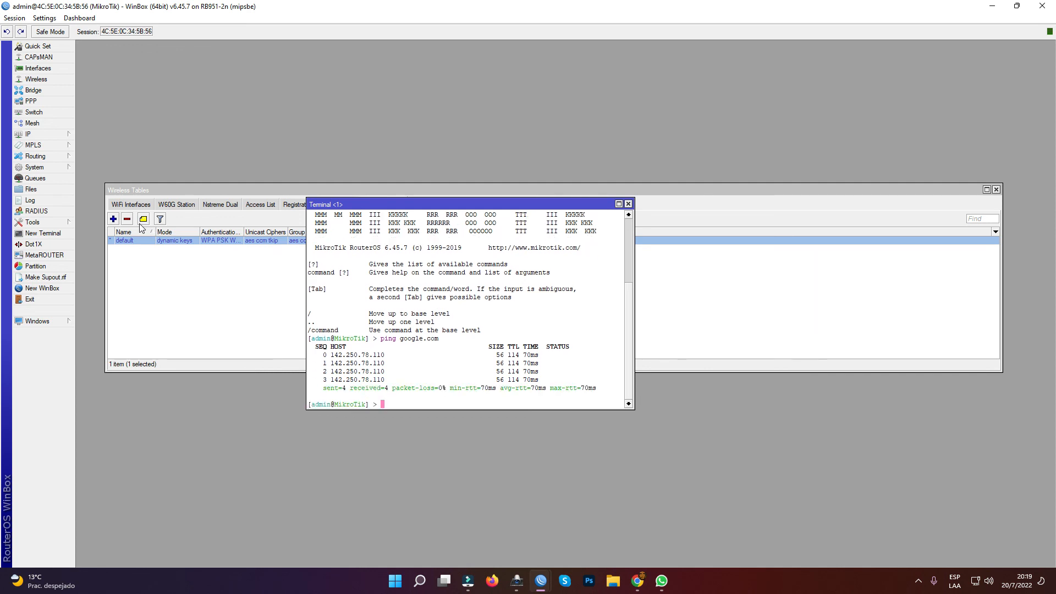
- Ping 8.8.8.8 from the terminal to test the internet connection, then close the terminal
text(ping 8.8.8.8)
key(Return)
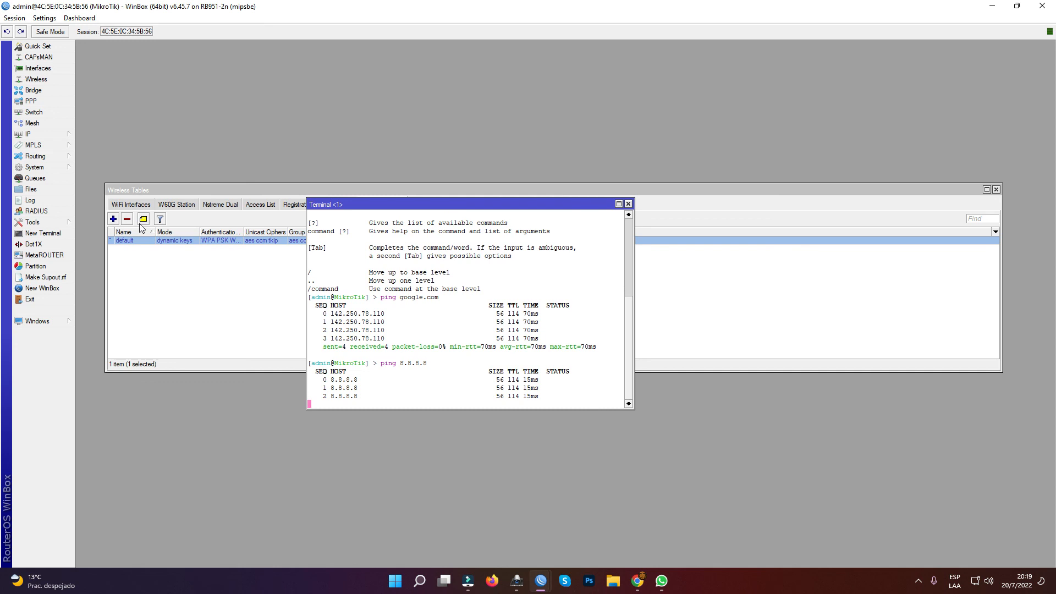
click(628, 204)
- Open the system package list and check for RouterOS updates
click(53, 169)
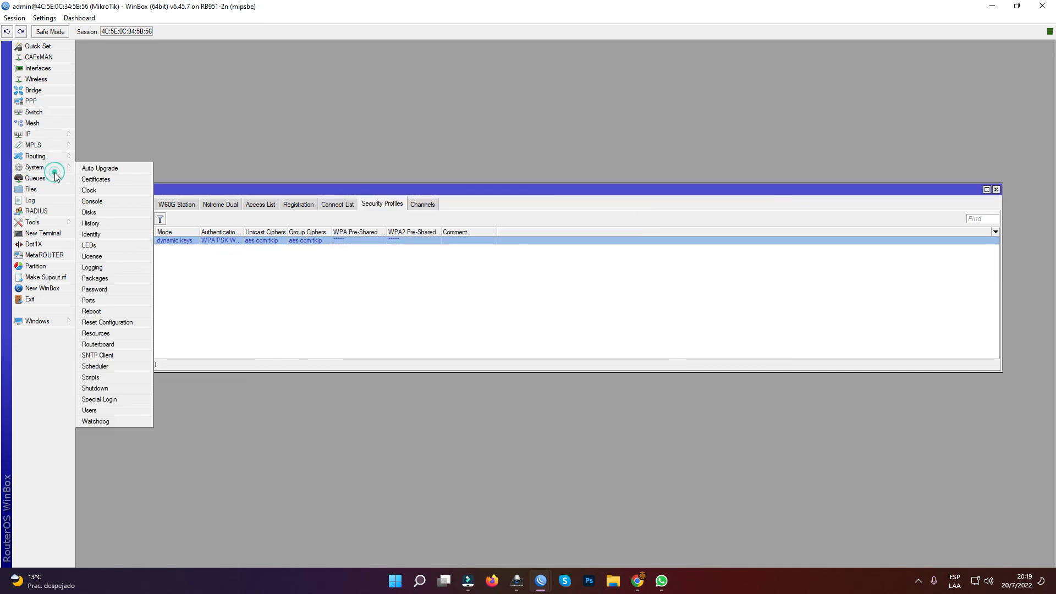
click(104, 279)
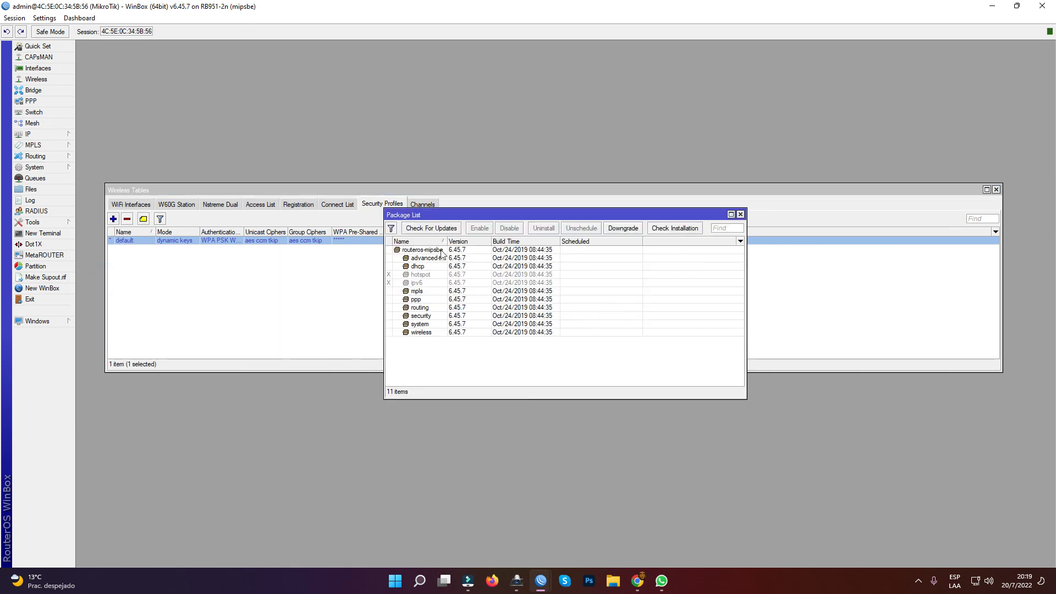
click(429, 228)
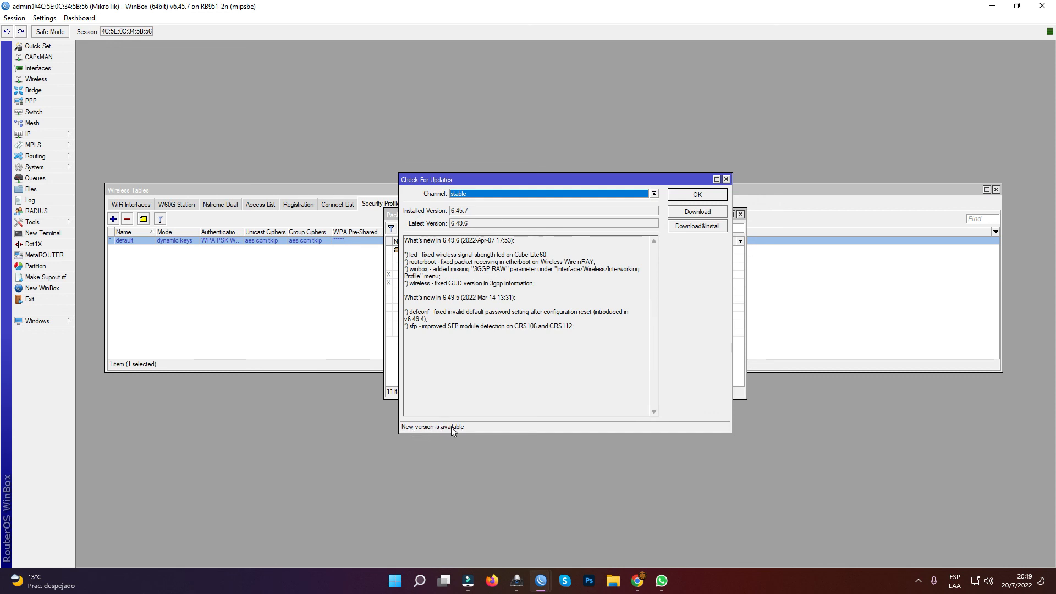
- Switch the update channel to long term, look through its release notes, and move the update window off the package list
click(510, 193)
click(513, 200)
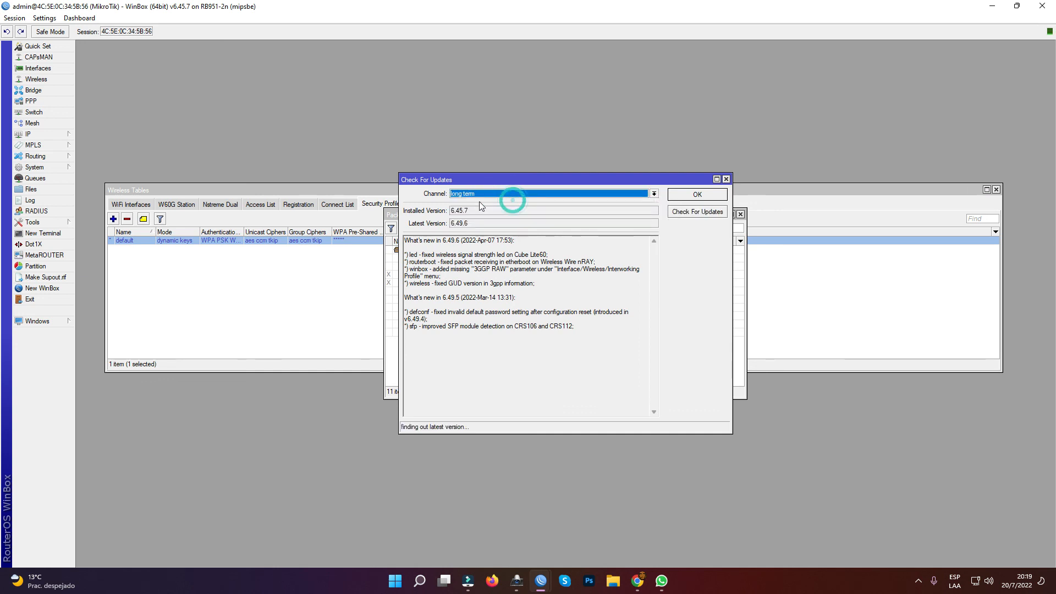
drag(654, 261, 655, 313)
drag(653, 382, 667, 264)
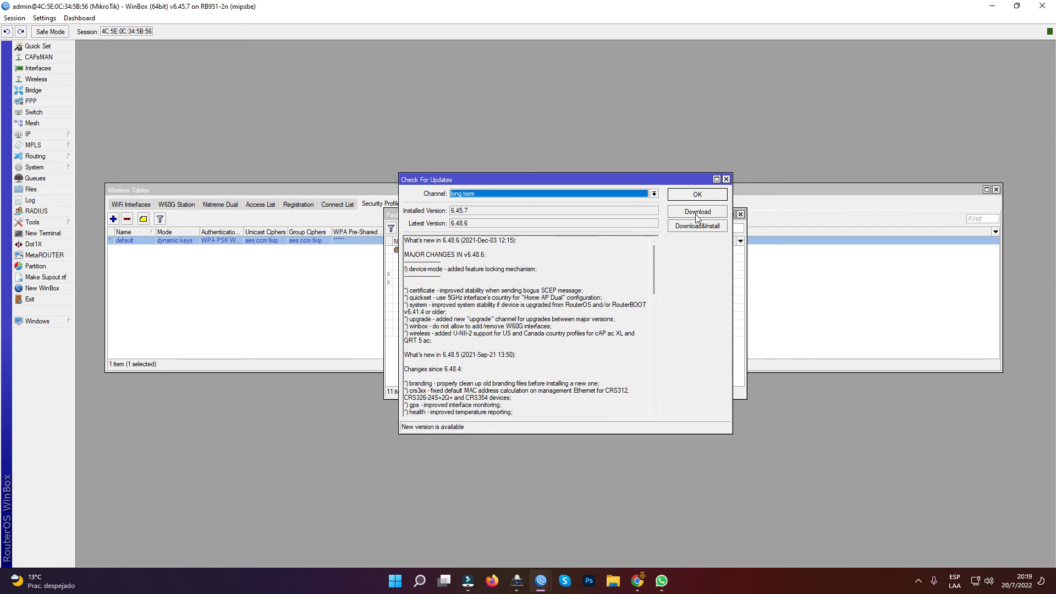
drag(559, 184, 707, 152)
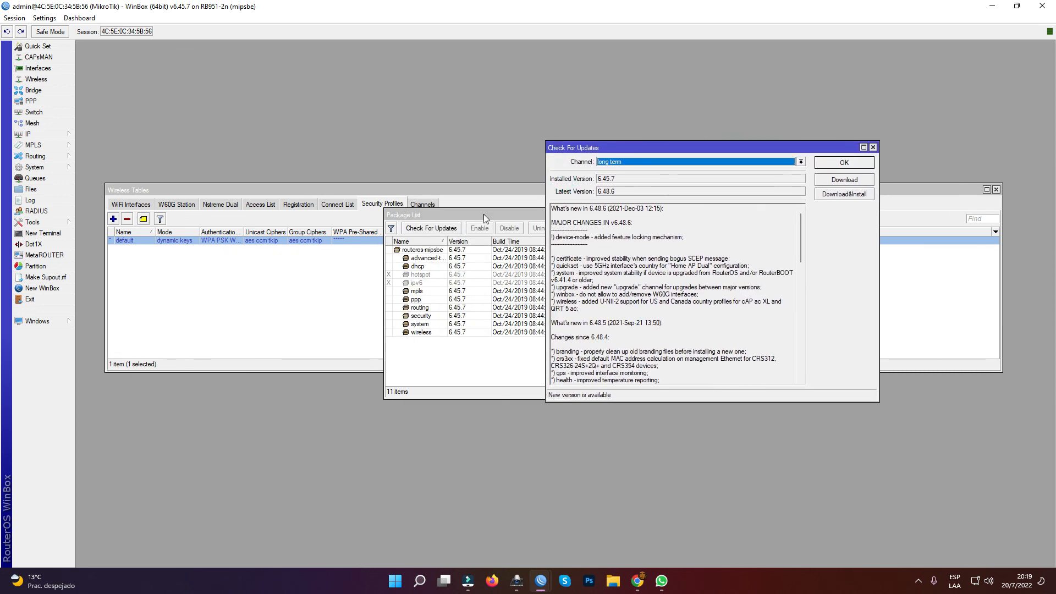